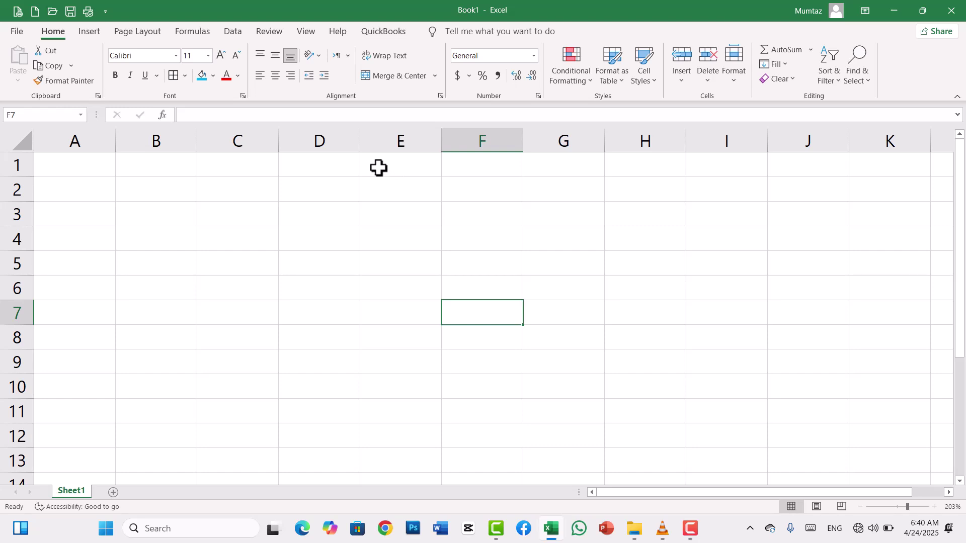
# Step: Merge and center cells D1:H2 and enter the title "DSUM Function" in them
pyautogui.click(399, 165)
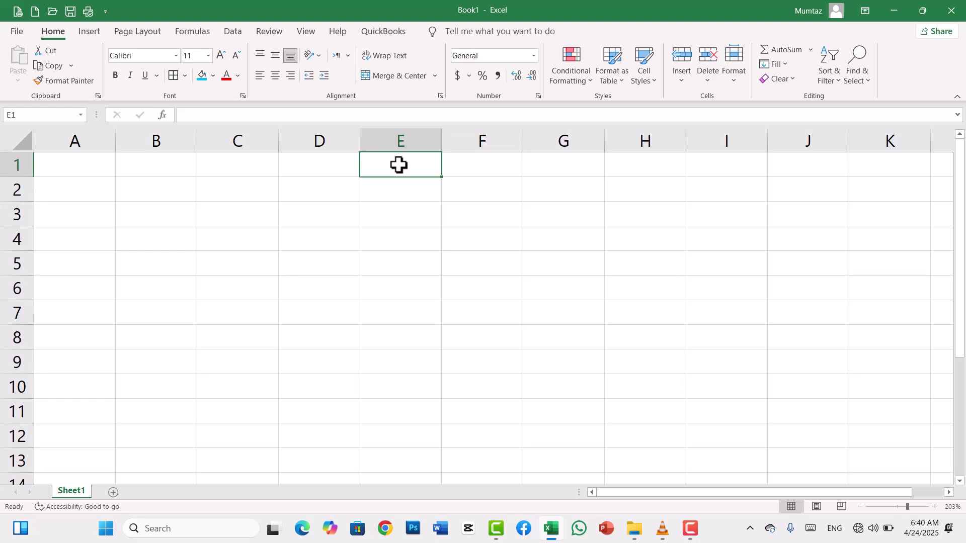
pyautogui.moveTo(336, 166); pyautogui.dragTo(675, 185)
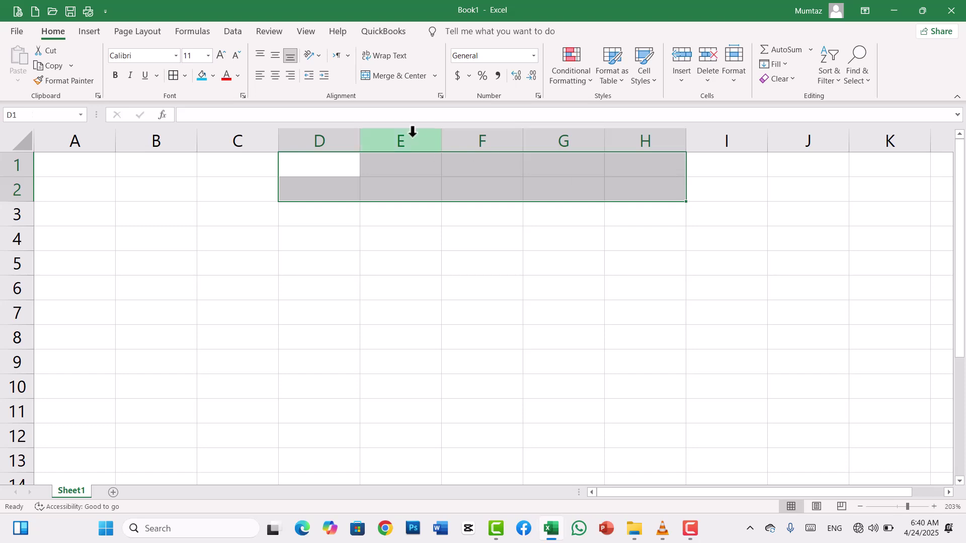
pyautogui.click(392, 79)
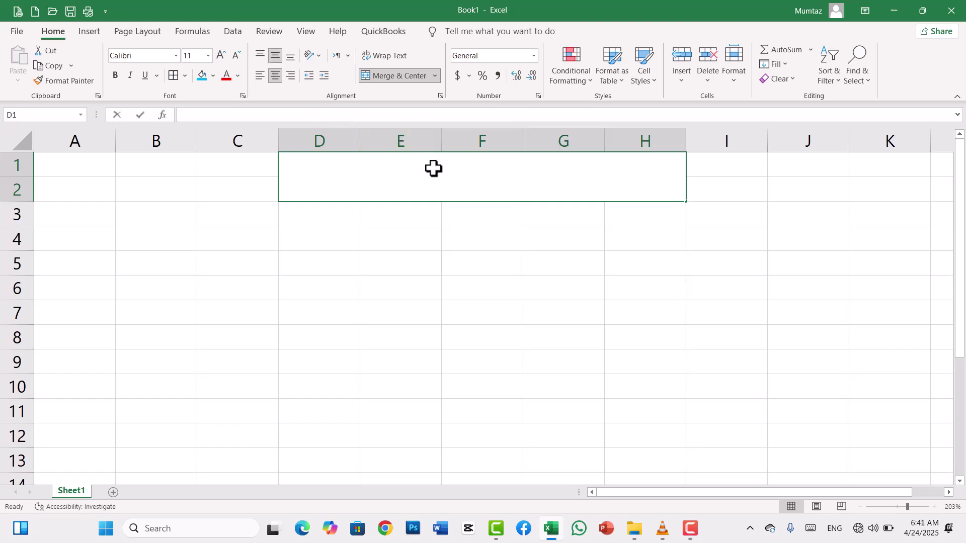
pyautogui.write('DS')
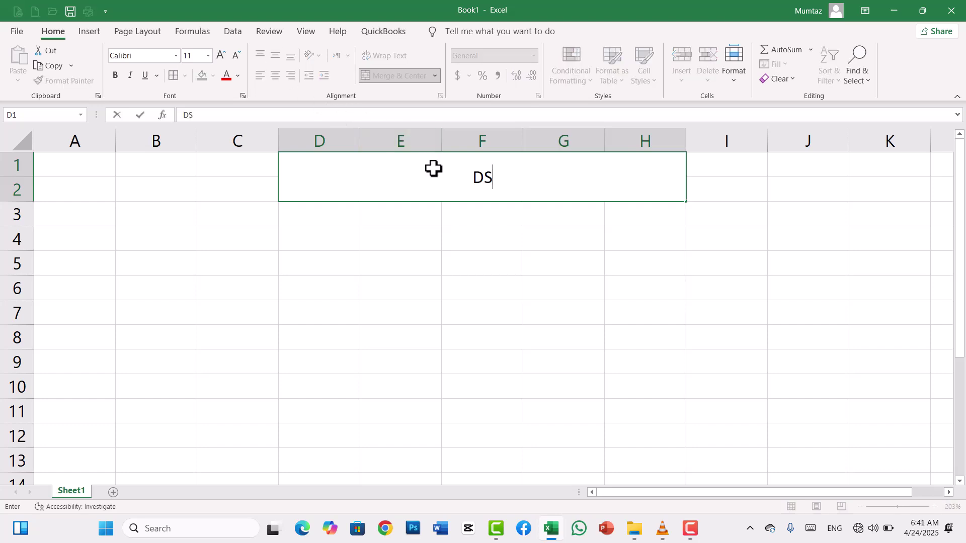
pyautogui.write('UM Function')
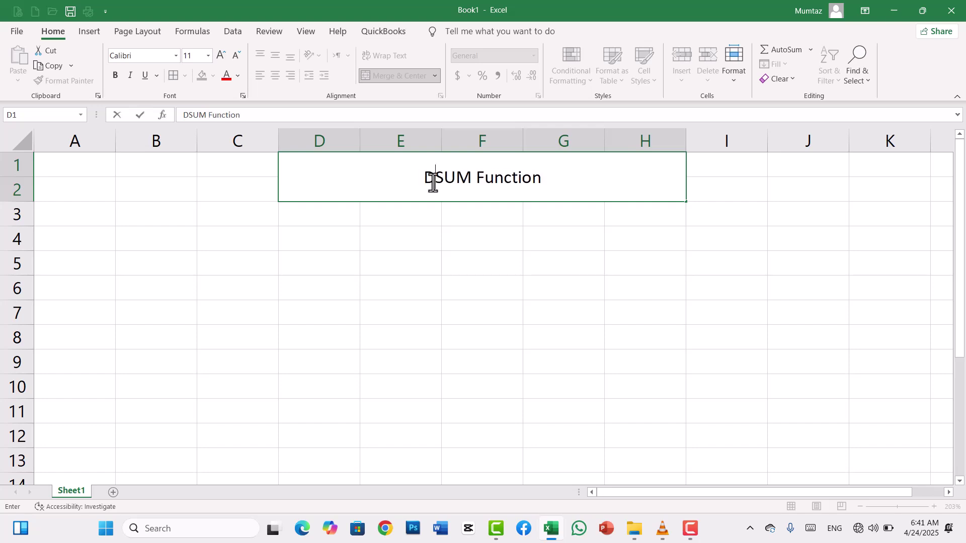
pyautogui.click(438, 249)
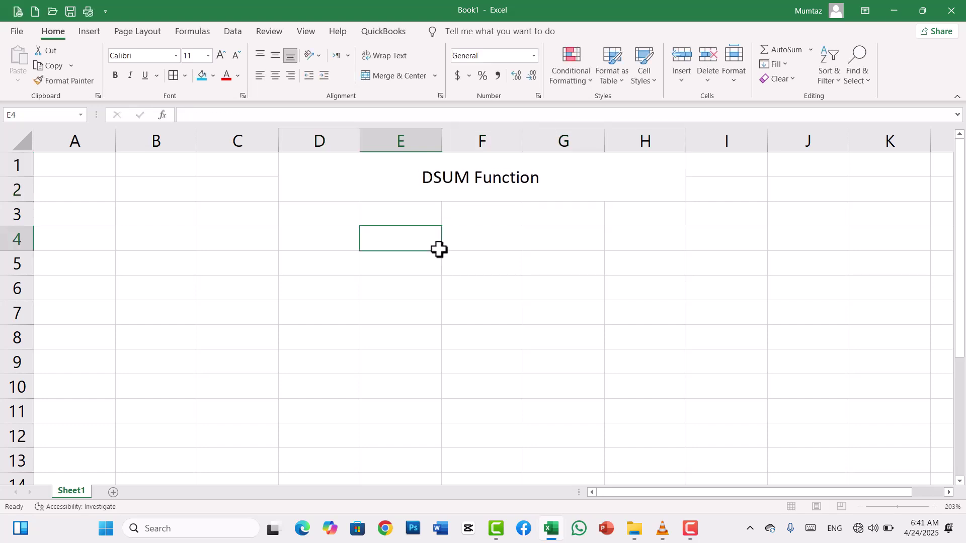
# Step: Fill the merged title cell with the standard light blue color
pyautogui.click(393, 191)
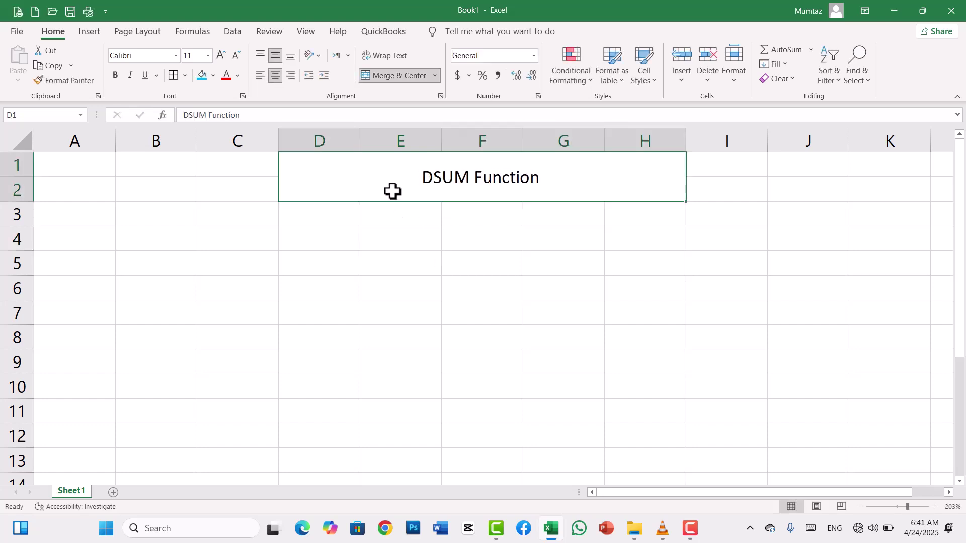
pyautogui.click(213, 75)
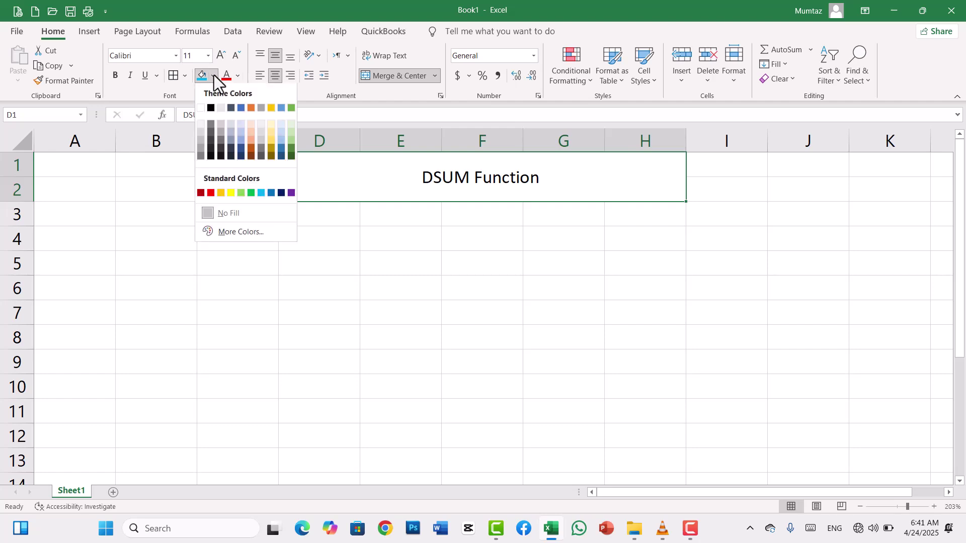
pyautogui.click(261, 194)
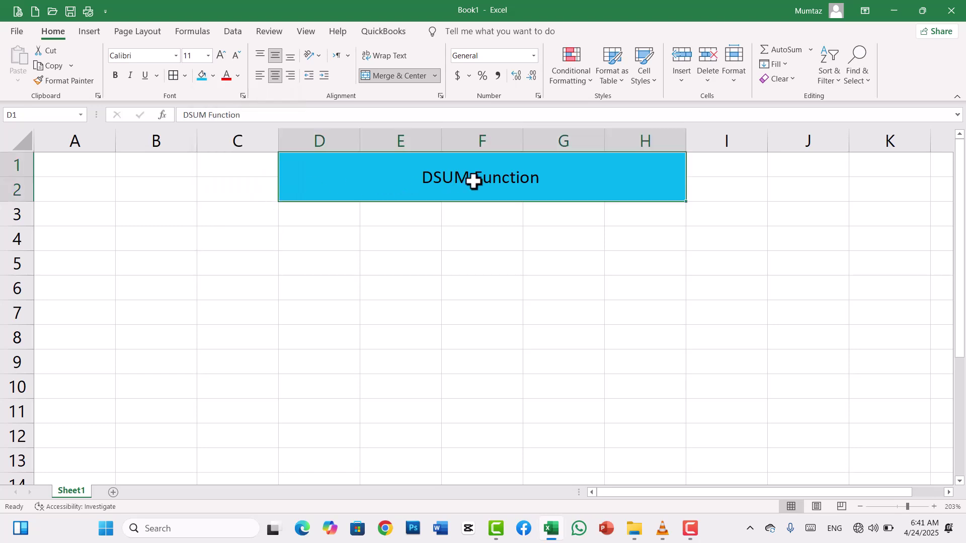
# Step: Enter the column headers Item, Model, Quantity, Totale Sale and Date in cells D3 to H3
pyautogui.click(315, 216)
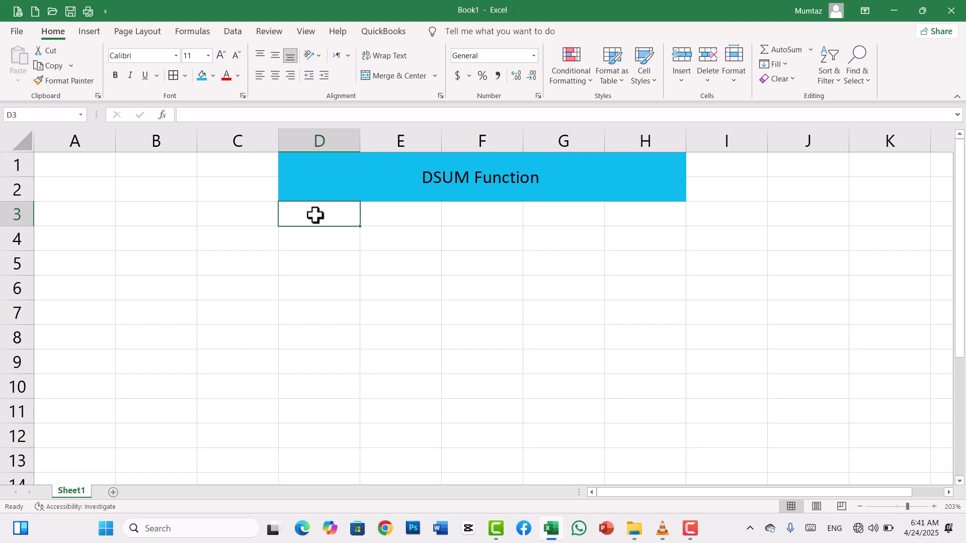
pyautogui.write('Item')
pyautogui.press('BackSpace')
pyautogui.press('BackSpace')
pyautogui.press('BackSpace')
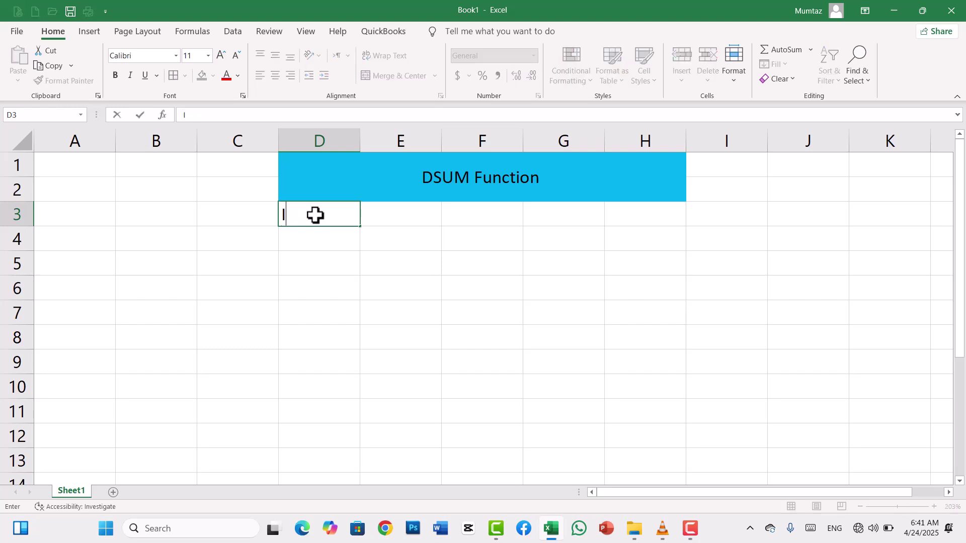
pyautogui.write('tem')
pyautogui.press('Tab')
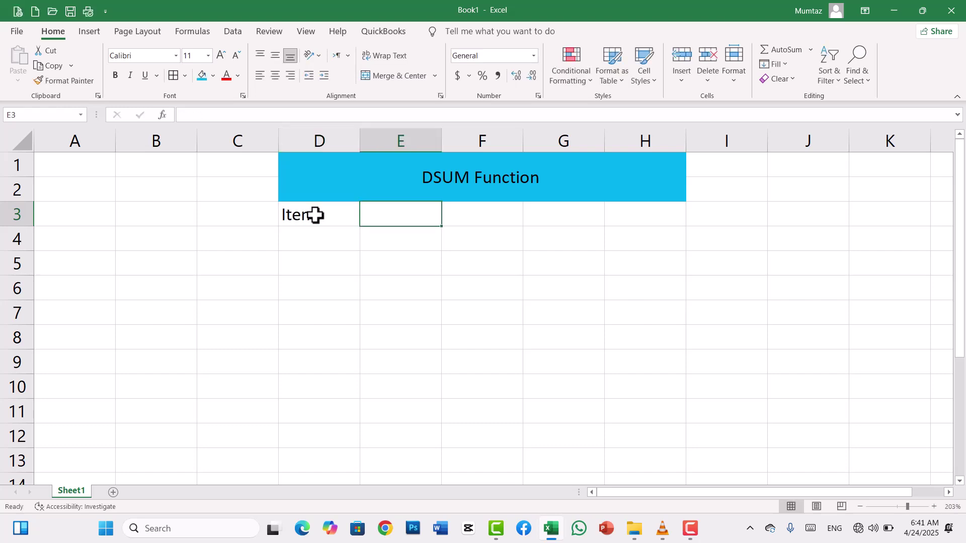
pyautogui.write('Model')
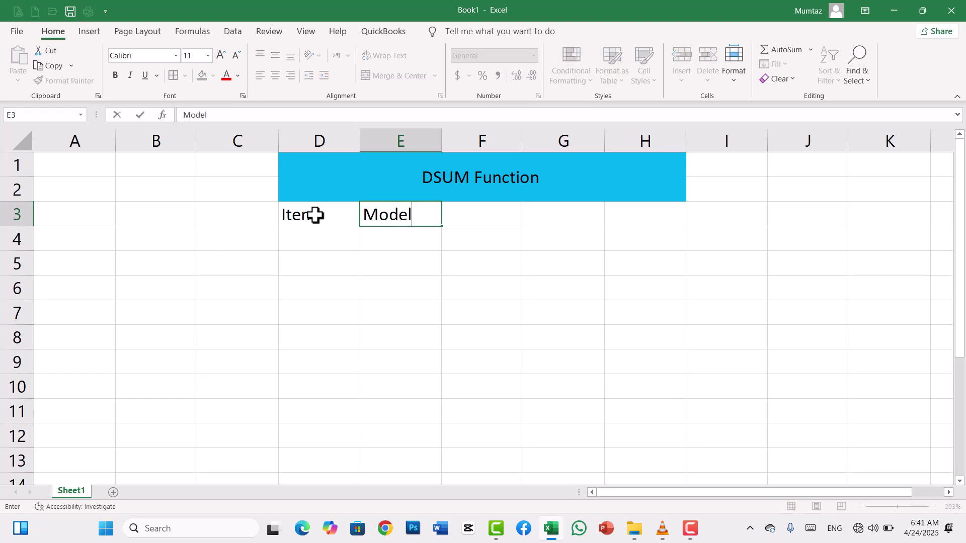
pyautogui.press('Tab')
pyautogui.write('Quantity')
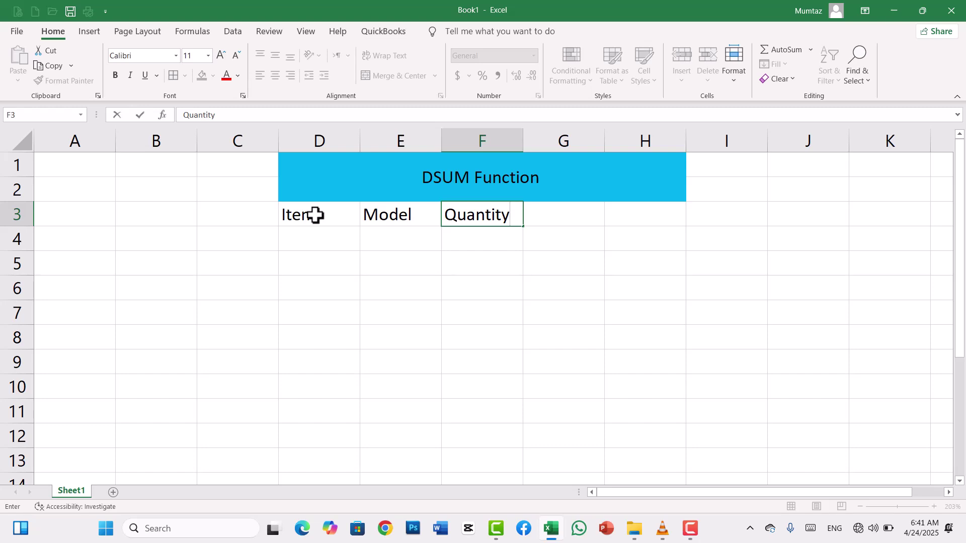
pyautogui.press('Tab')
pyautogui.write('To')
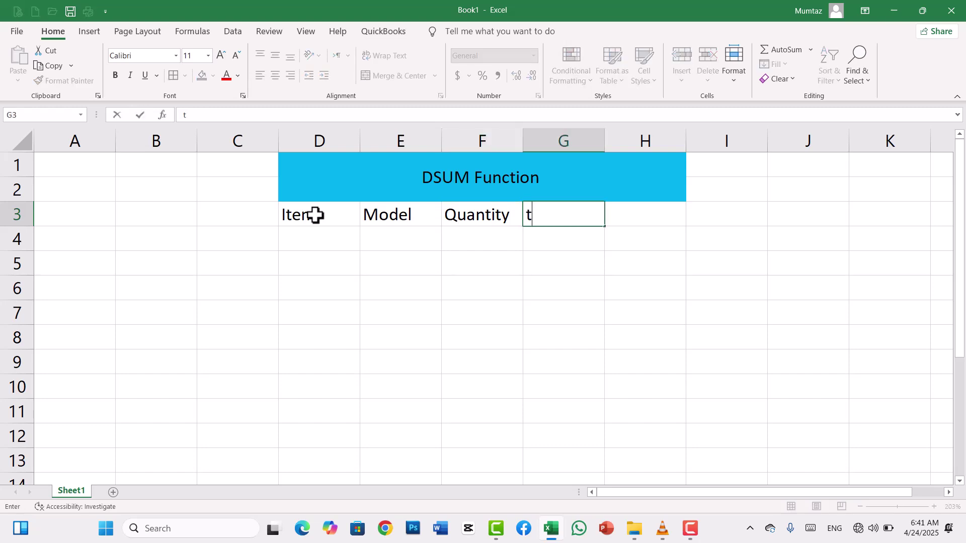
pyautogui.write('tale Sale')
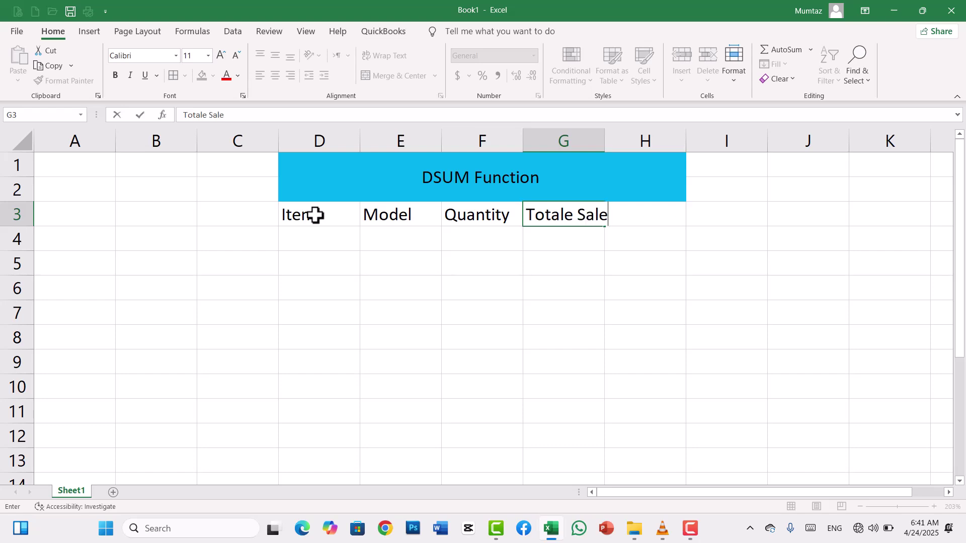
pyautogui.press('Tab')
pyautogui.write('Date')
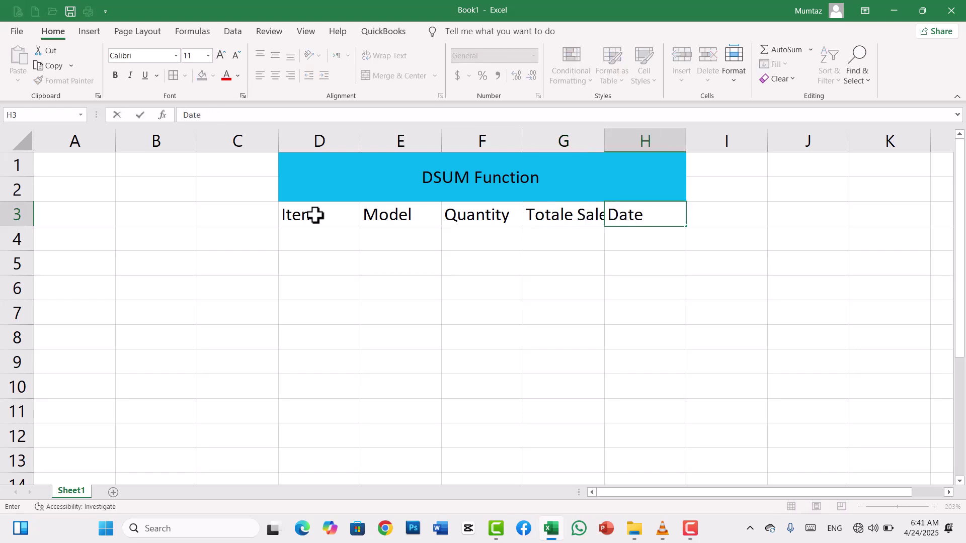
pyautogui.press('Return')
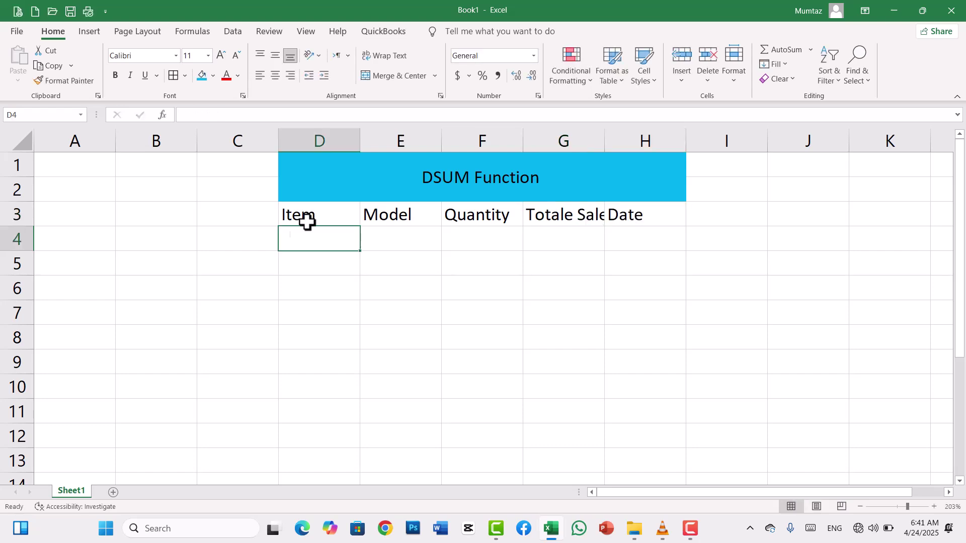
# Step: Apply all borders to the table range D3:H21
pyautogui.click(321, 215)
pyautogui.moveTo(321, 215); pyautogui.dragTo(619, 470)
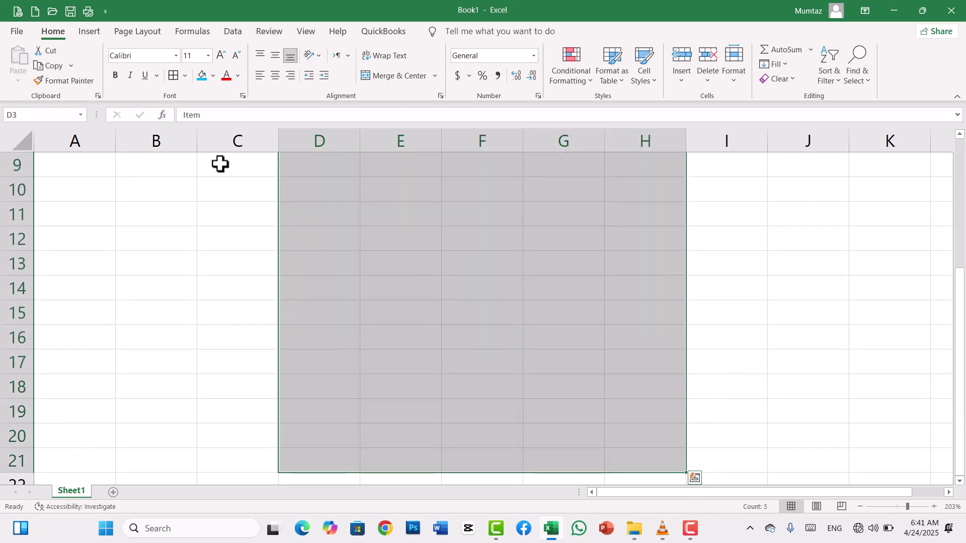
pyautogui.click(174, 77)
pyautogui.scroll(3, 492, 244)
pyautogui.click(491, 243)
# Step: Center the headers in D3:H3 horizontally and vertically and make them bold
pyautogui.click(323, 231)
pyautogui.moveTo(323, 213); pyautogui.dragTo(644, 216)
pyautogui.click(275, 75)
pyautogui.click(275, 57)
pyautogui.click(116, 75)
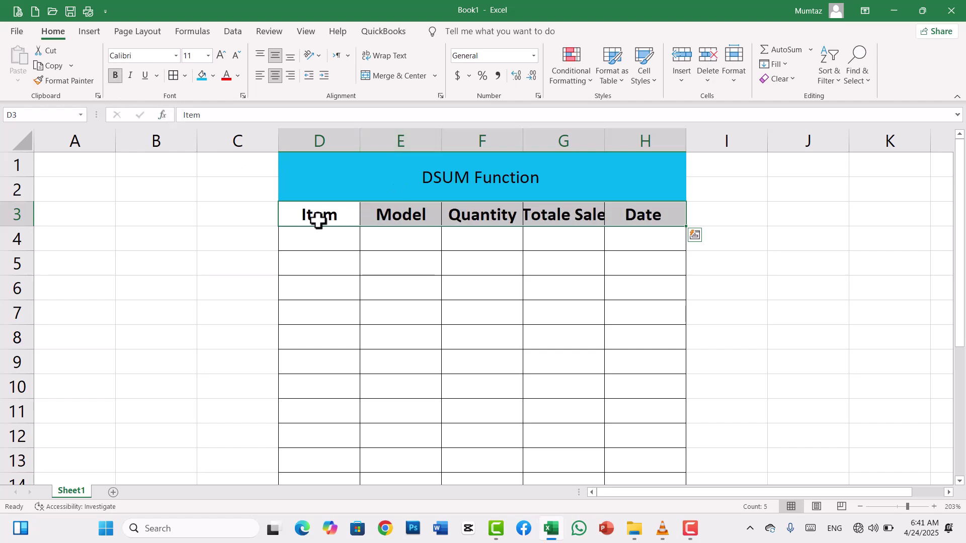
# Step: Enter TV, Mouse and PC in the Item column, cells D4 to D6
pyautogui.click(328, 244)
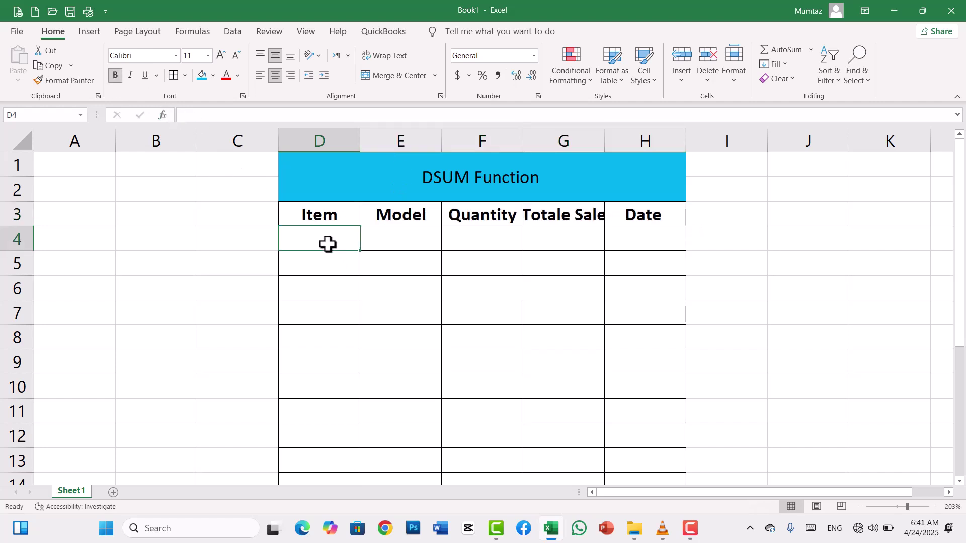
pyautogui.write('TV')
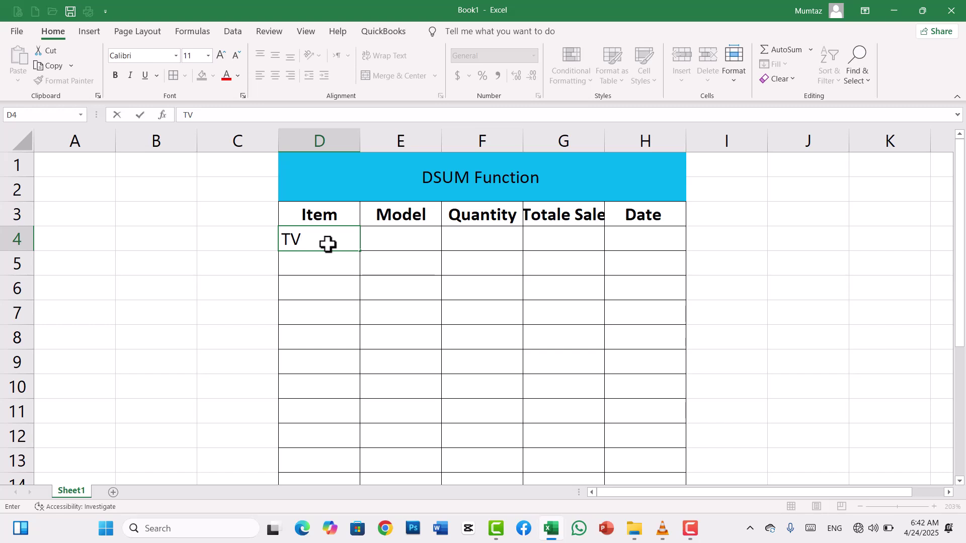
pyautogui.press('Return')
pyautogui.write('Mose')
pyautogui.press('BackSpace')
pyautogui.press('BackSpace')
pyautogui.press('BackSpace')
pyautogui.press('BackSpace')
pyautogui.write('Mouse')
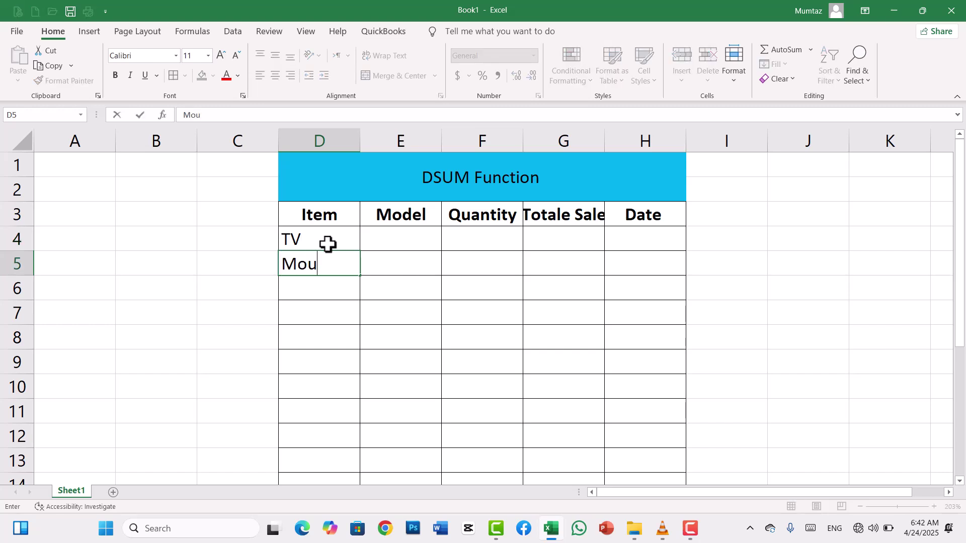
pyautogui.press('Return')
pyautogui.write('PC')
pyautogui.press('Return')
# Step: Enter TV, Mouse and PC in the Item column, cells D7 to D9
pyautogui.write('TV')
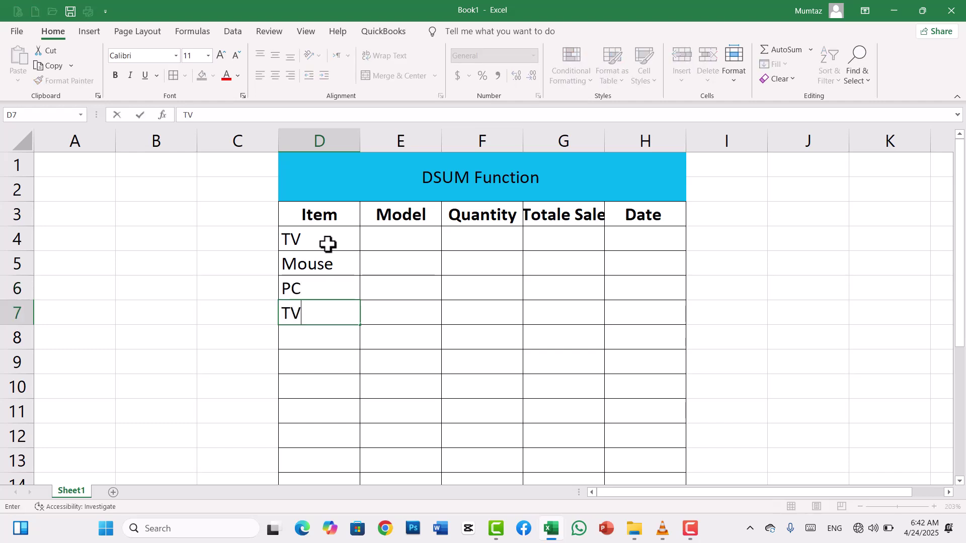
pyautogui.press('Return')
pyautogui.write('Mouse')
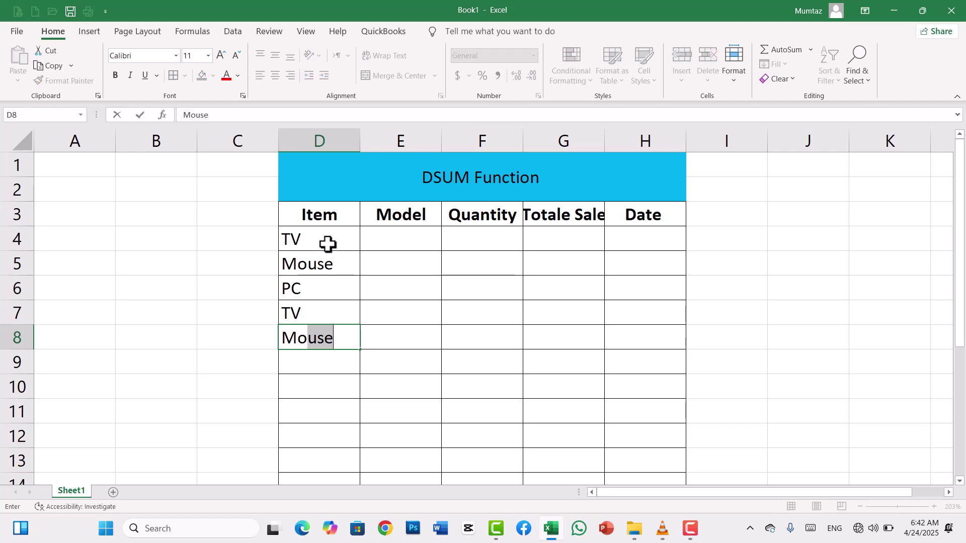
pyautogui.press('Return')
pyautogui.write('PC')
pyautogui.press('Return')
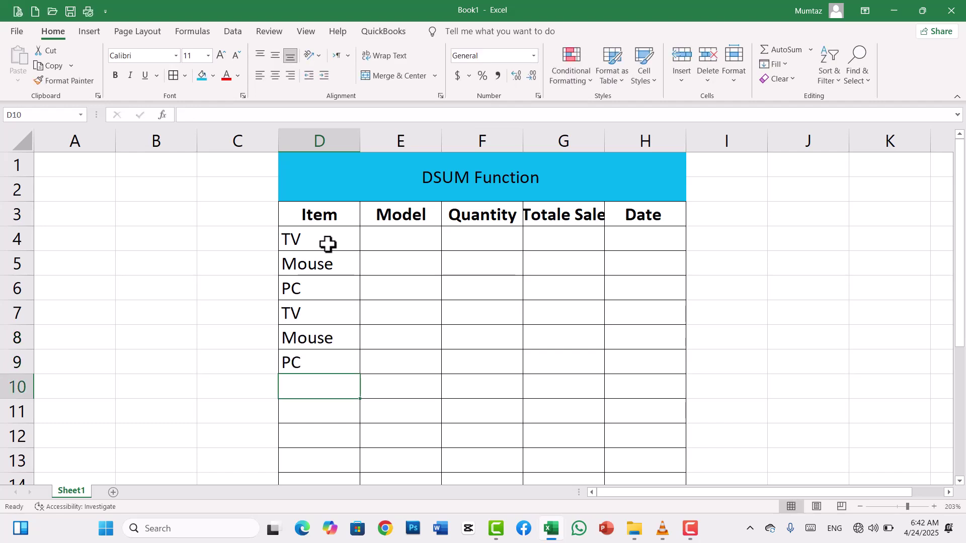
# Step: Continue the Item column with Key, Tablet, TV and Mobile in cells D10 to D13
pyautogui.write('Key')
pyautogui.press('Return')
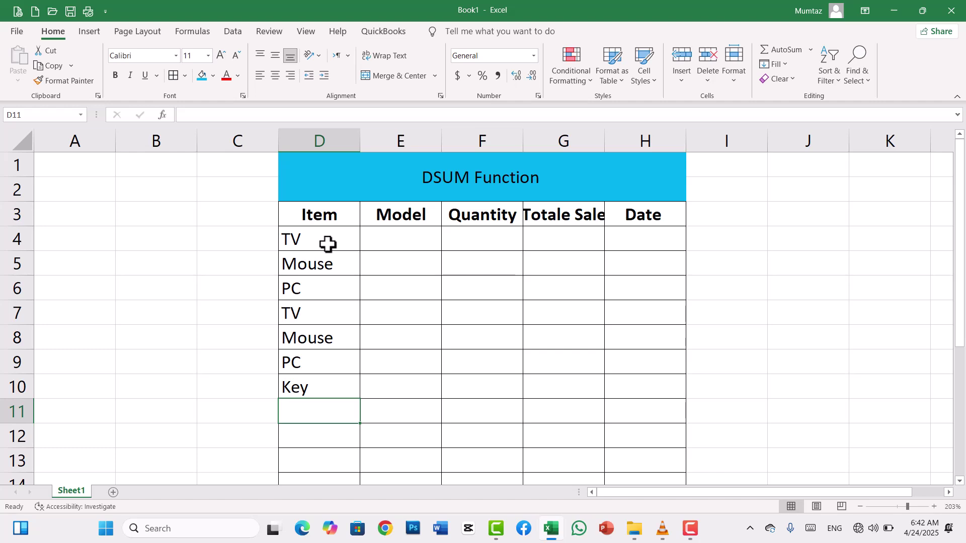
pyautogui.write('Tablet')
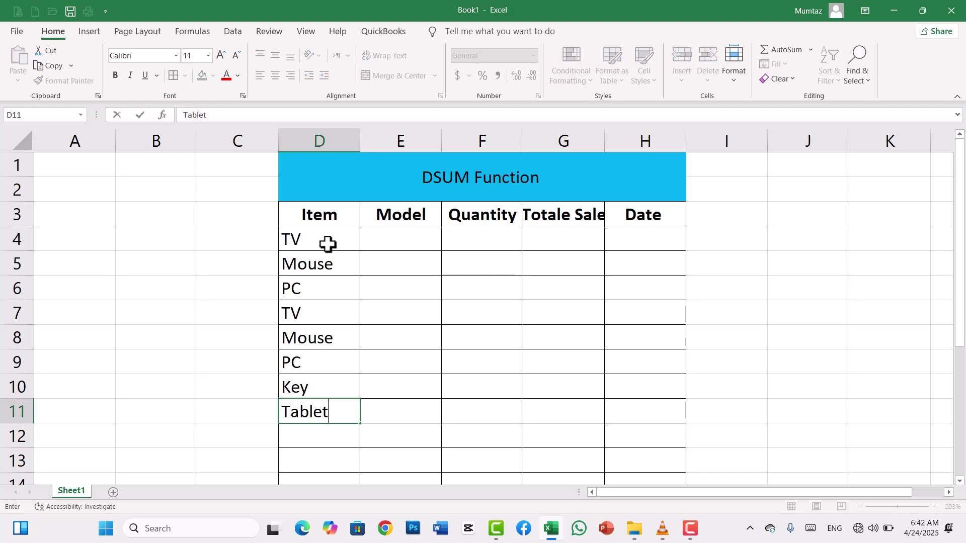
pyautogui.press('Return')
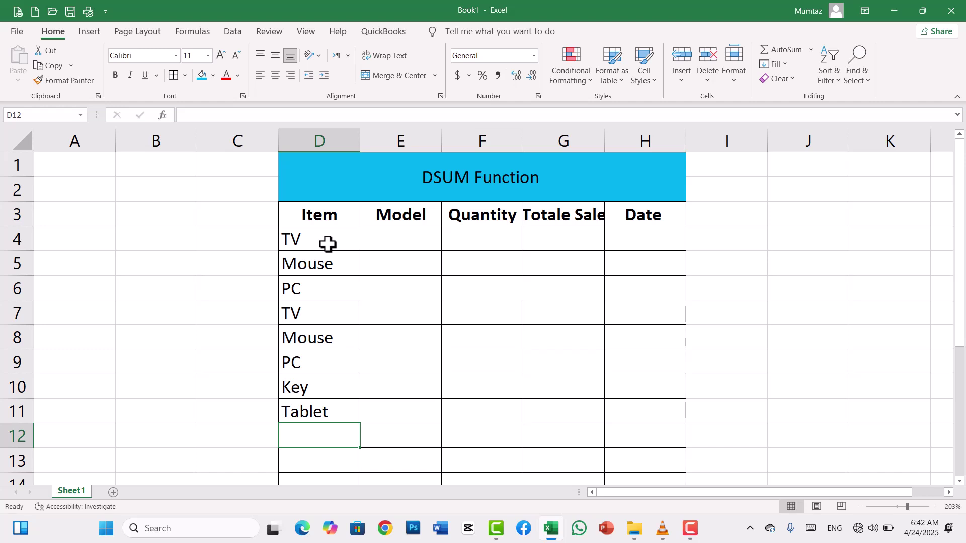
pyautogui.write('TV')
pyautogui.press('Return')
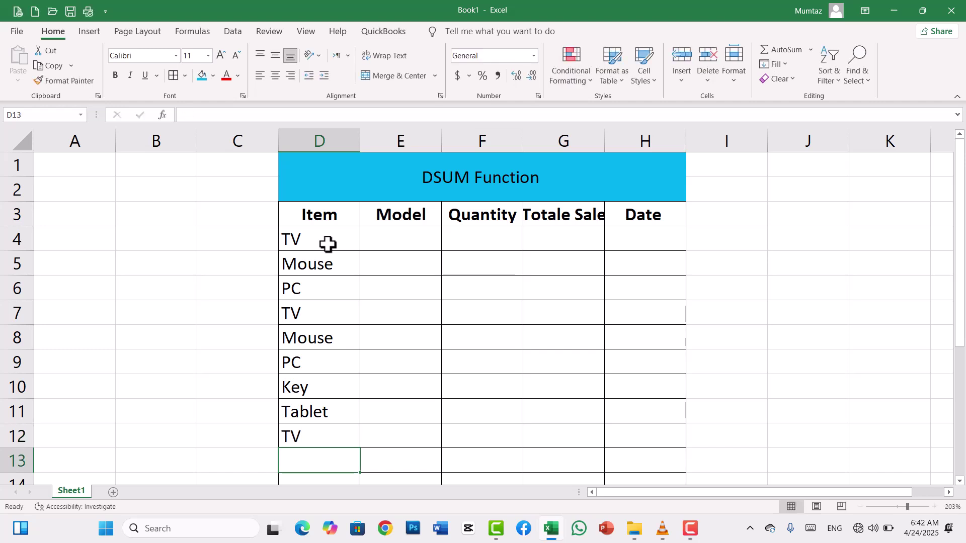
pyautogui.write('Mobile')
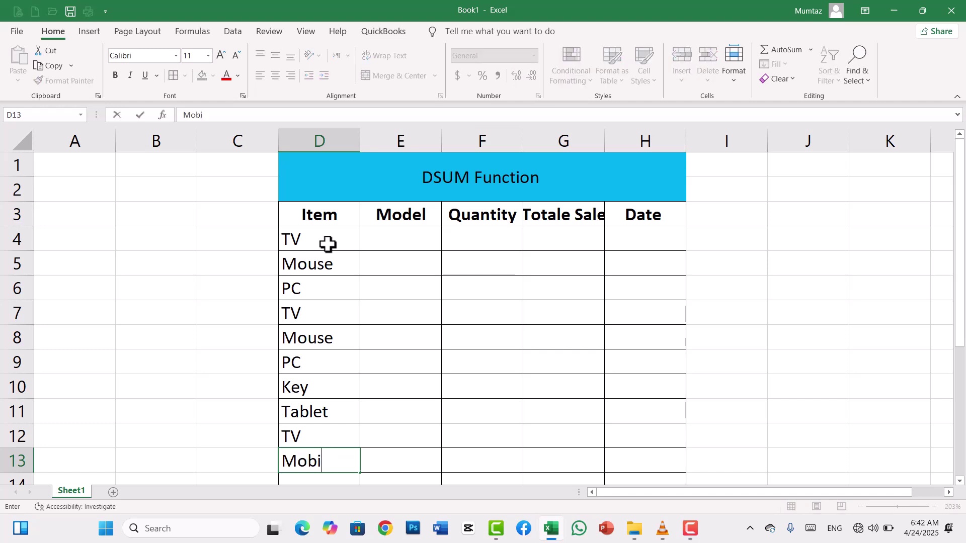
pyautogui.press('Return')
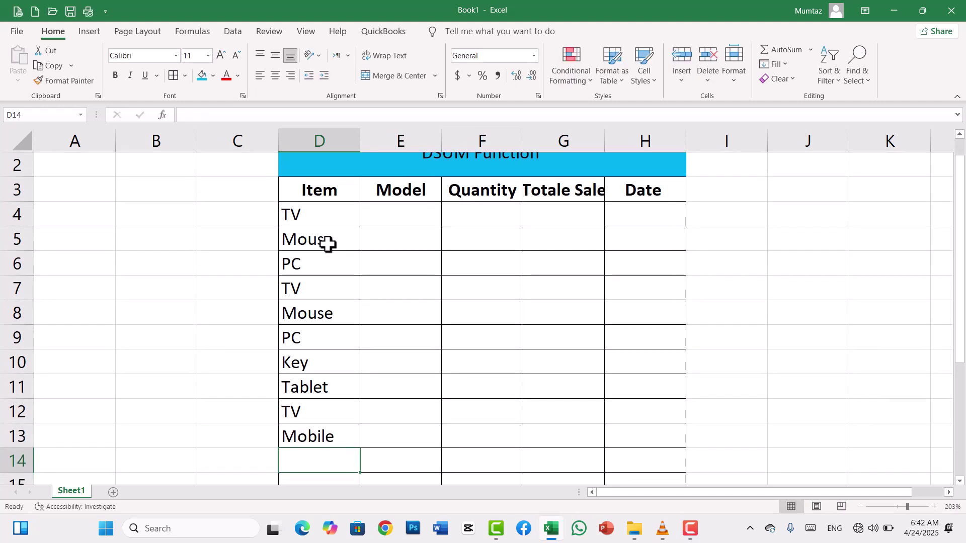
# Step: Enter TV in cell D14 and Mouse in cell D15 of the Item column
pyautogui.write('tv')
pyautogui.press('BackSpace')
pyautogui.press('BackSpace')
pyautogui.write('TV')
pyautogui.press('Return')
pyautogui.press('BackSpace')
pyautogui.write('M')
pyautogui.press('BackSpace')
pyautogui.write('Mouse')
pyautogui.press('Return')
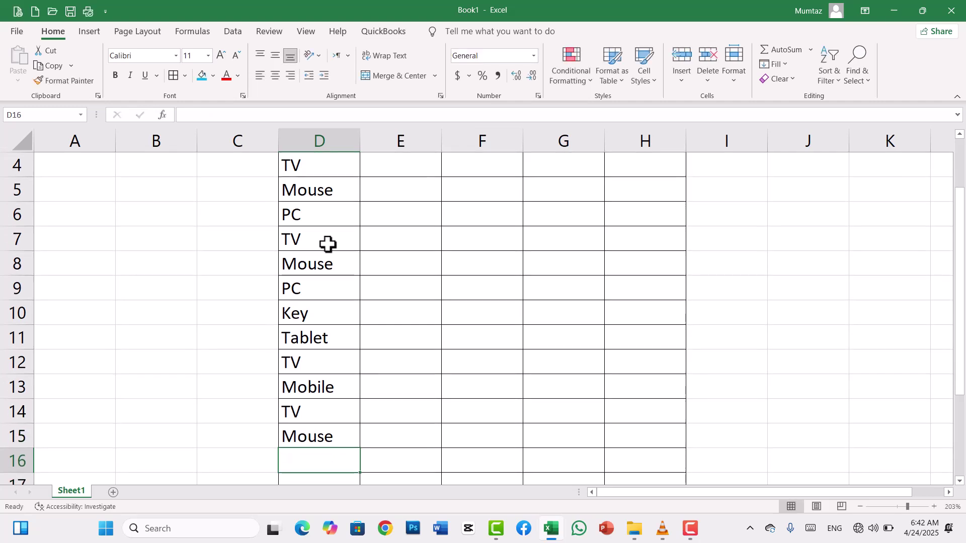
# Step: Add the item "Mobiel" in cell D16 and retype it as "Moble"
pyautogui.write('Mobiel')
pyautogui.press('Return')
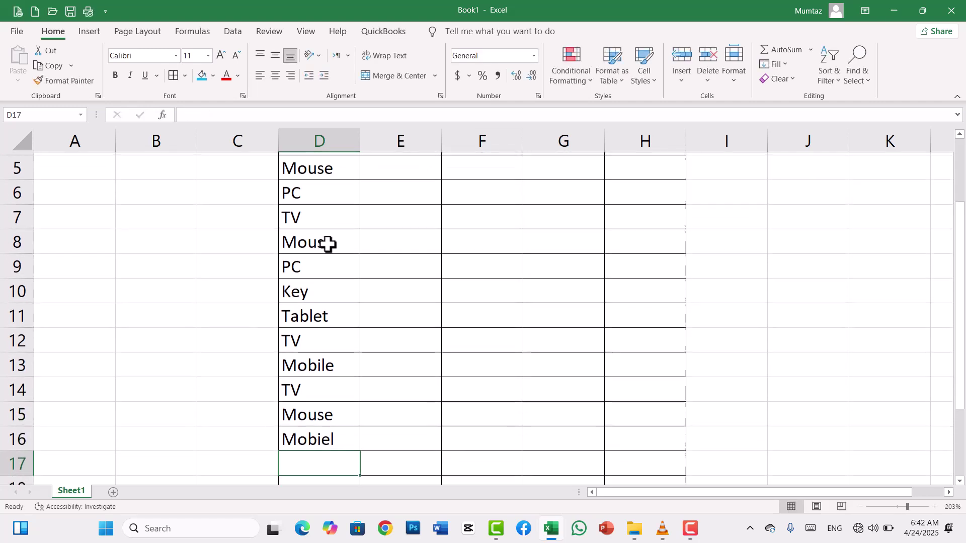
pyautogui.press('Up')
pyautogui.press('BackSpace')
pyautogui.write('Moble')
pyautogui.press('Return')
pyautogui.press('BackSpace')
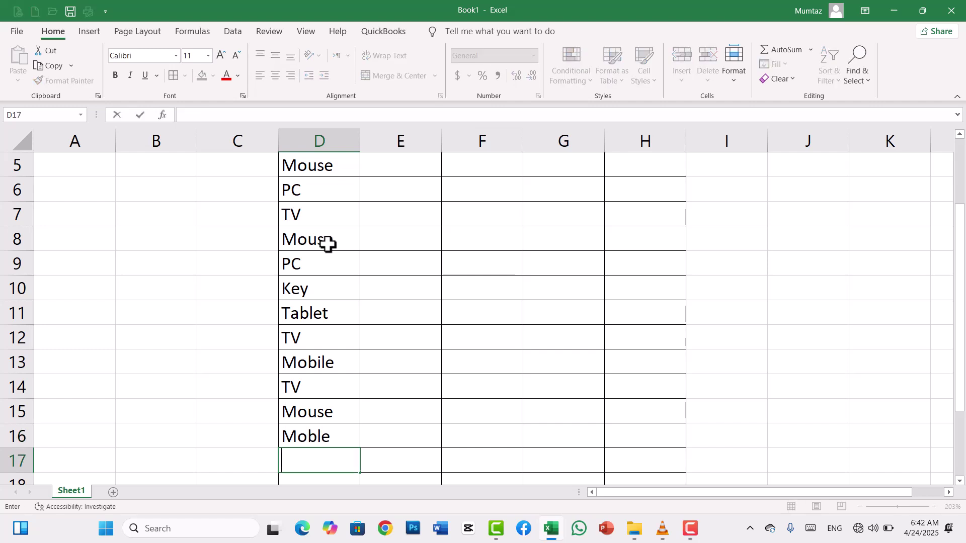
# Step: Replace the misspelled entry in cell D16 of the Item column with Mobile
pyautogui.press('Up')
pyautogui.press('BackSpace')
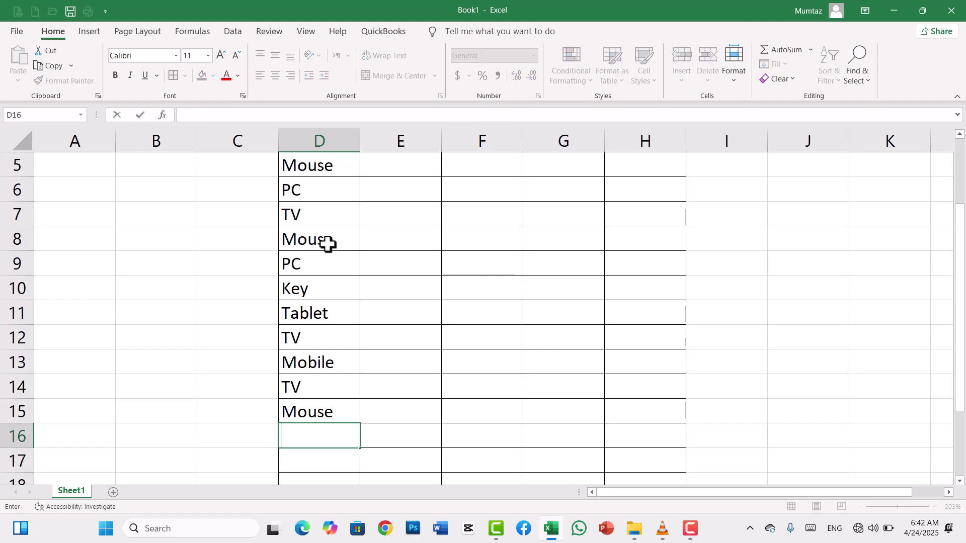
pyautogui.write('Mob')
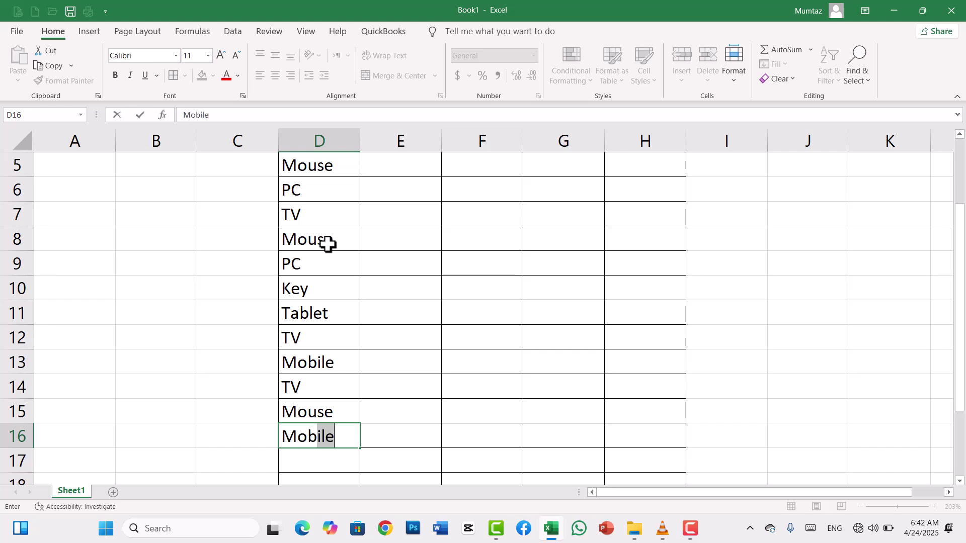
pyautogui.press('Return')
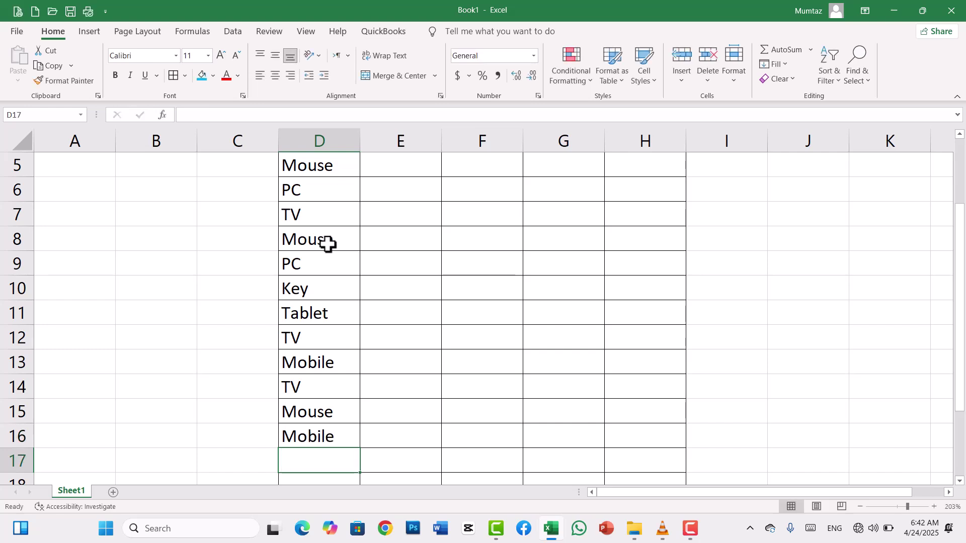
# Step: Enter TV in cell D17 and key in cell D18 of the Item column
pyautogui.write('T')
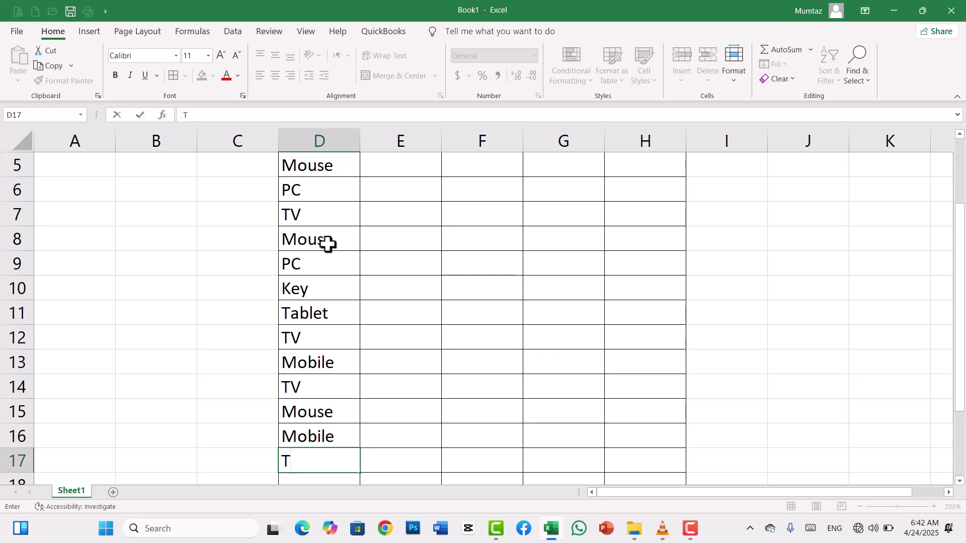
pyautogui.write('V')
pyautogui.press('Return')
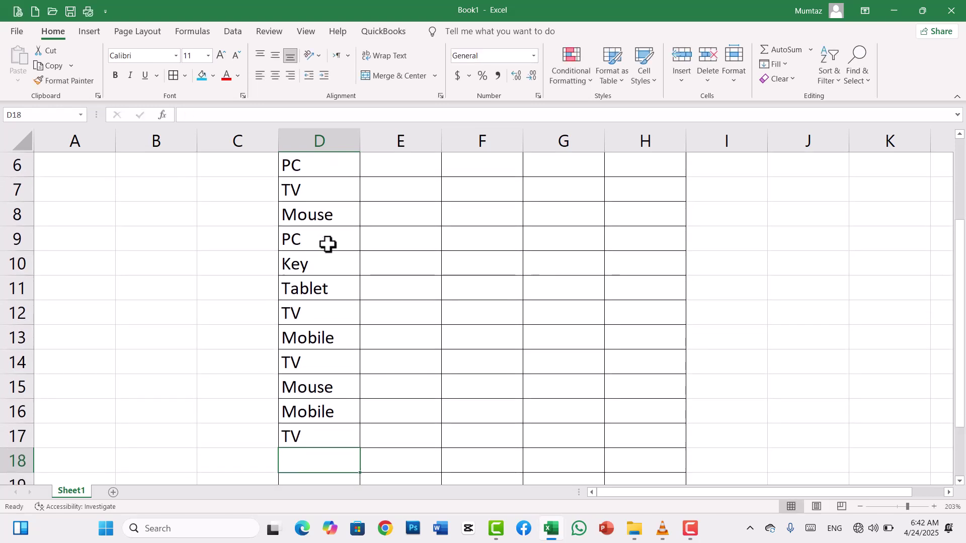
pyautogui.write('key')
pyautogui.press('Return')
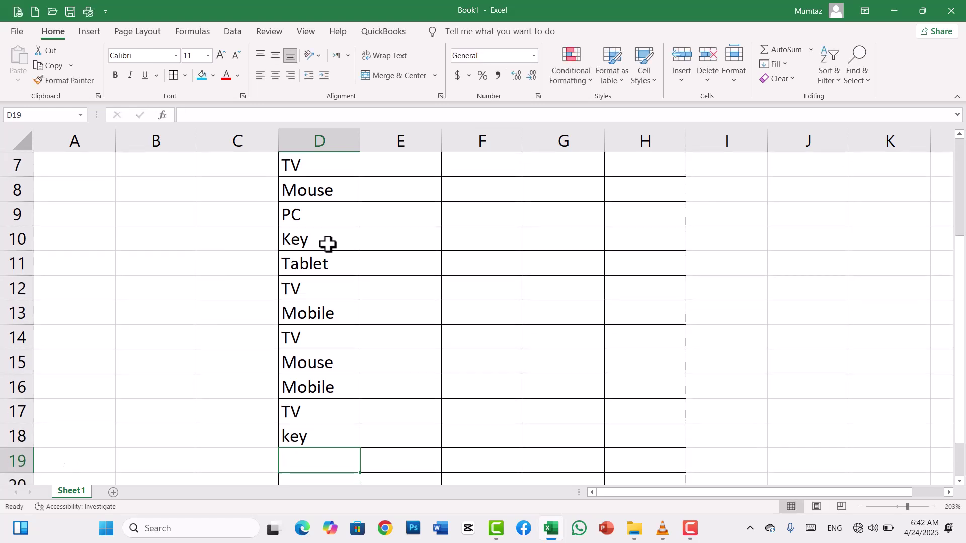
# Step: Complete the Item column with Screen in cells D19 and D20 and Key in cell D21
pyautogui.write('Screen')
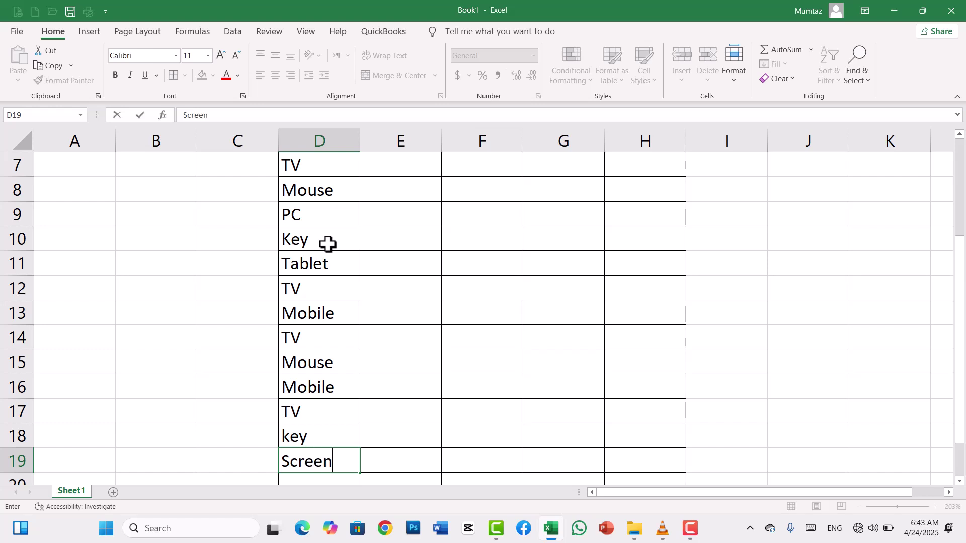
pyautogui.press('Return')
pyautogui.write('S')
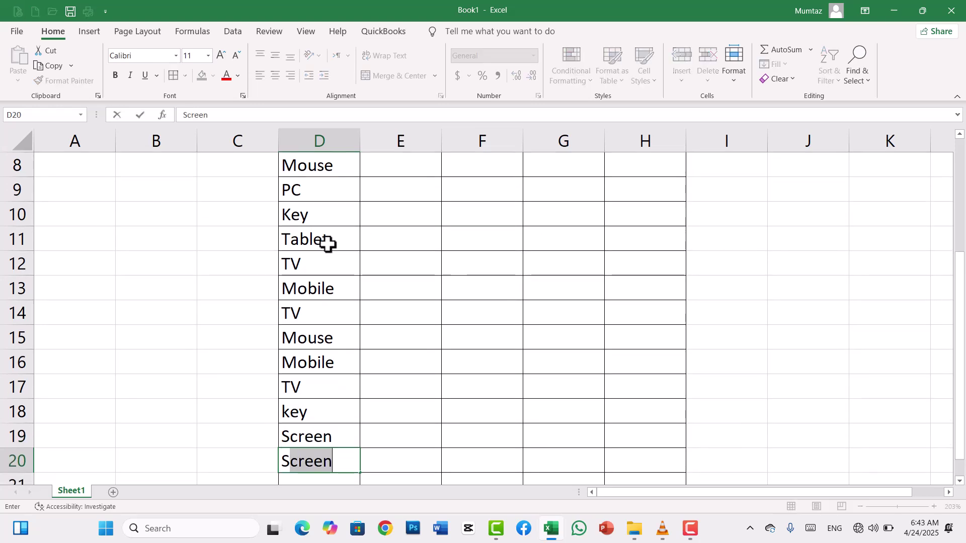
pyautogui.press('Return')
pyautogui.write('ke')
pyautogui.press('Return')
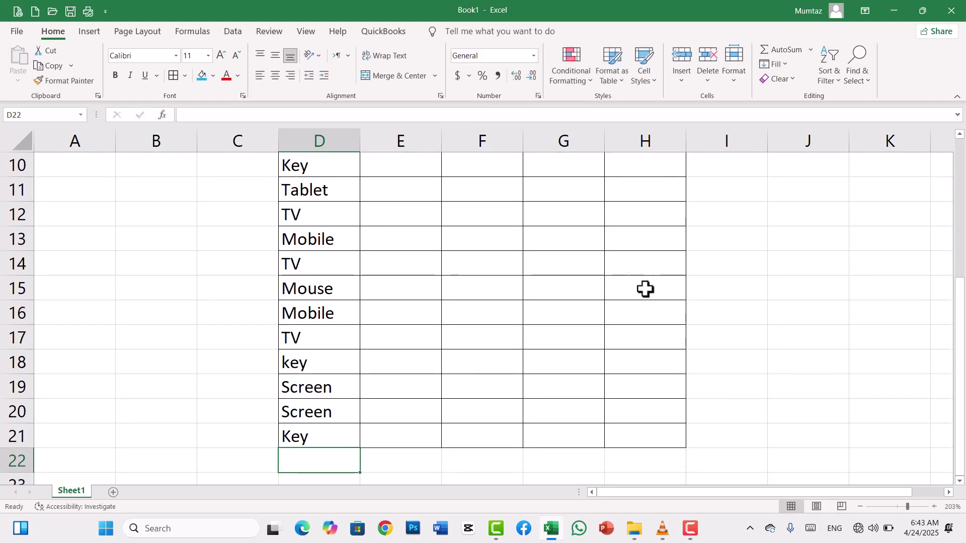
# Step: Start the Model column with Sony in cell E4 and HP in cells E5 and E6
pyautogui.moveTo(954, 365); pyautogui.dragTo(962, 252)
pyautogui.click(398, 213)
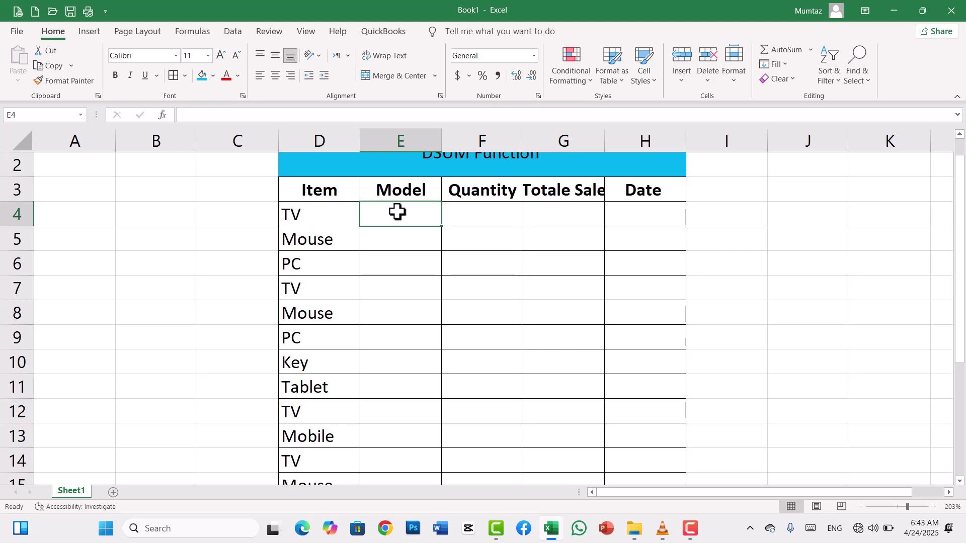
pyautogui.write('Sony')
pyautogui.press('Return')
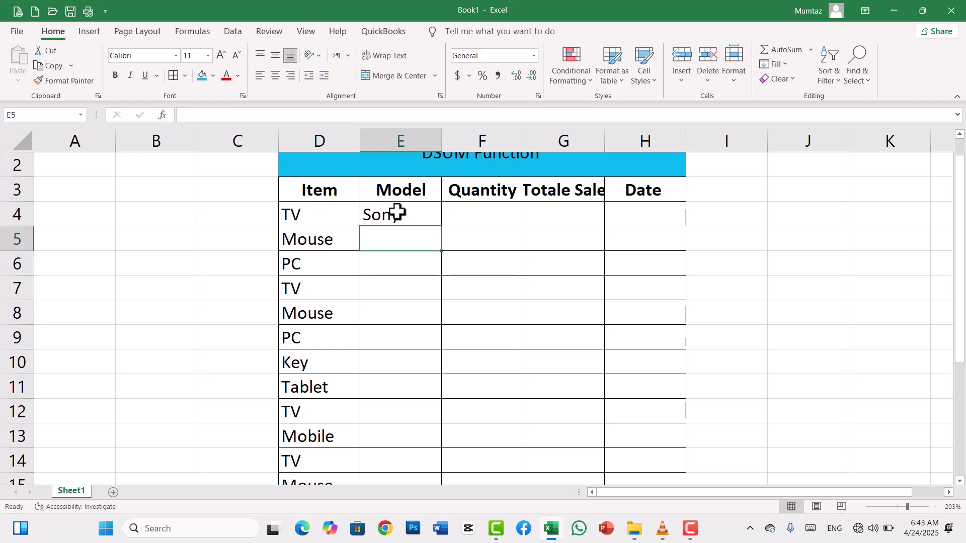
pyautogui.write('HP')
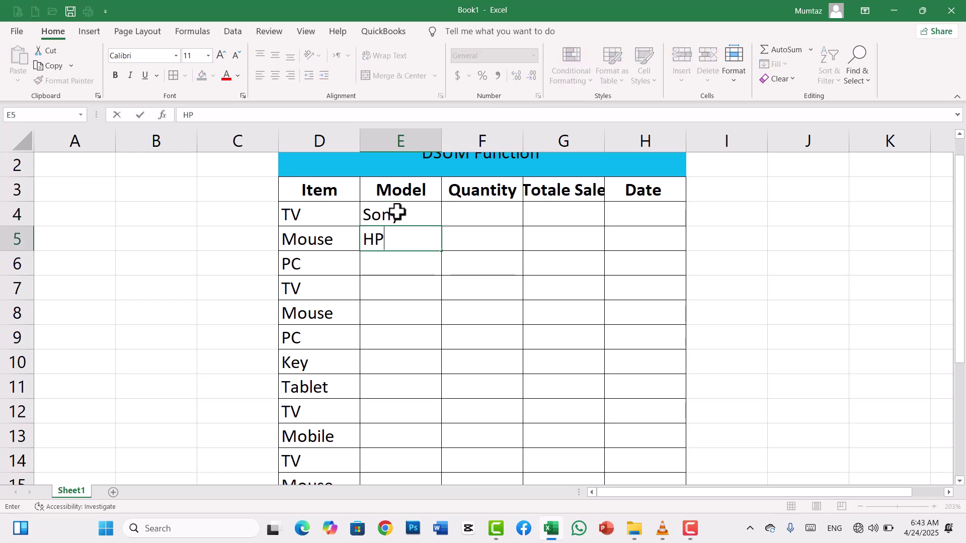
pyautogui.press('Return')
pyautogui.write('HP')
pyautogui.press('Return')
# Step: Enter Sony as the model in cell E7 for the second TV row
pyautogui.write('H')
pyautogui.press('BackSpace')
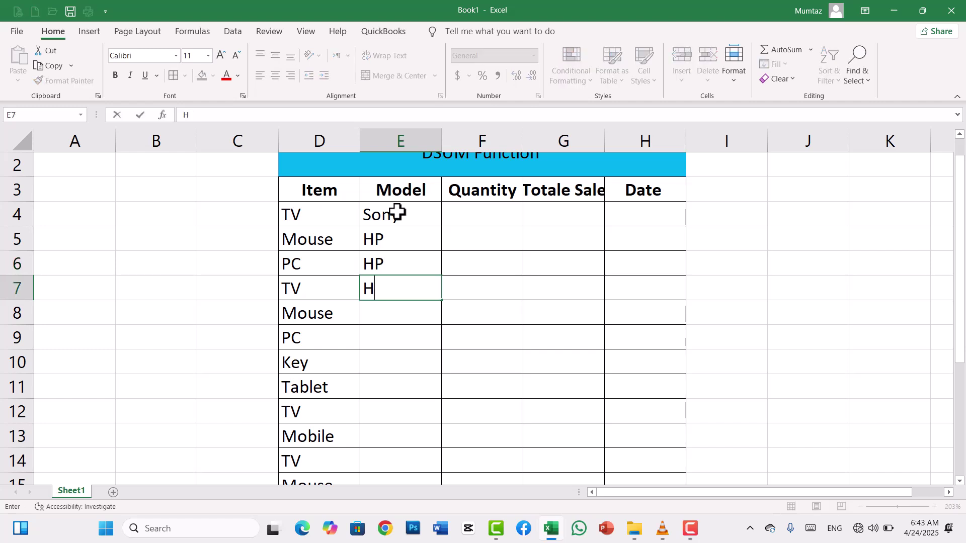
pyautogui.press('BackSpace')
pyautogui.write('Su')
pyautogui.press('BackSpace')
pyautogui.write('o')
pyautogui.press('Return')
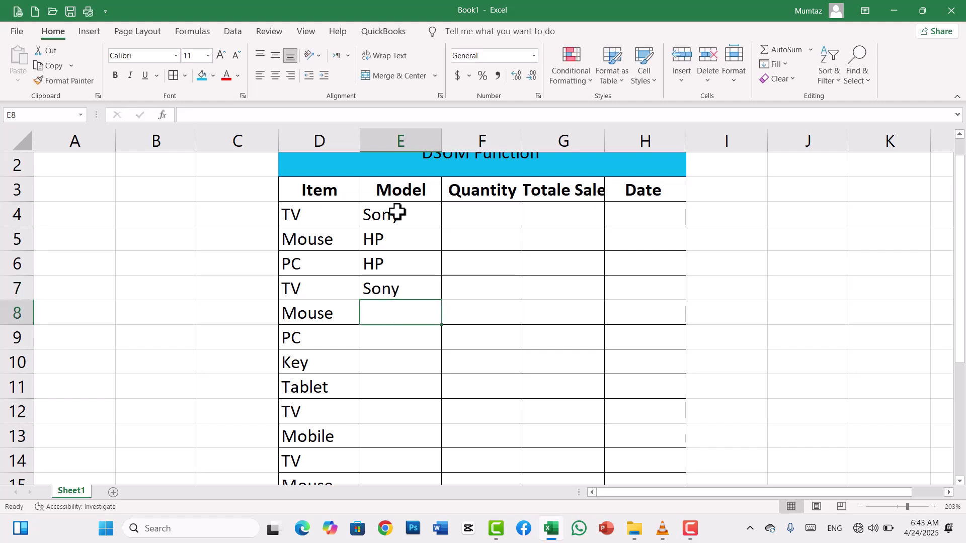
# Step: Enter Dell as the model in cell E8 for the second Mouse row
pyautogui.write('DEll')
pyautogui.press('BackSpace')
pyautogui.press('BackSpace')
pyautogui.press('BackSpace')
pyautogui.press('BackSpace')
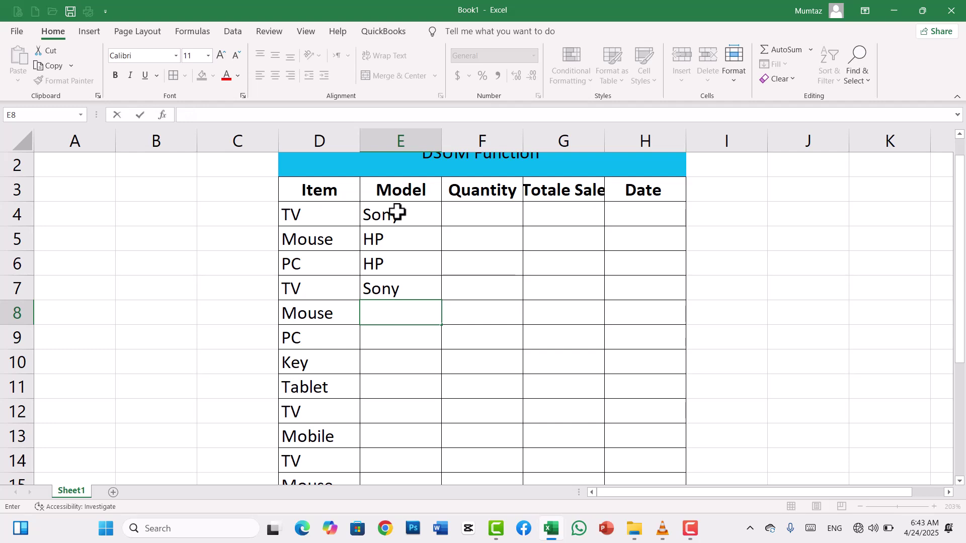
pyautogui.write('Dell')
pyautogui.press('Return')
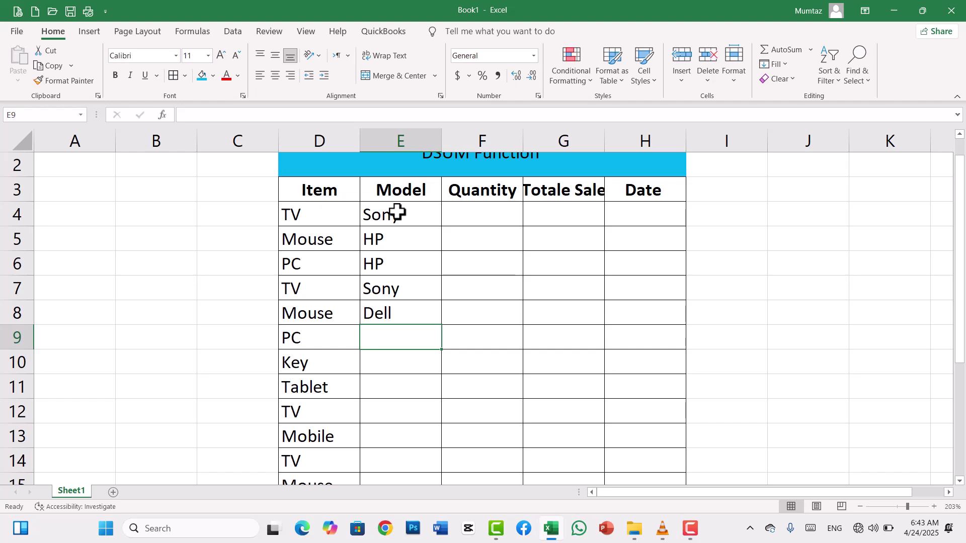
# Step: Enter Dell in cells E9 and E10 of the Model column
pyautogui.write('d')
pyautogui.press('Return')
pyautogui.write('dd')
pyautogui.press('BackSpace')
pyautogui.write('ell')
pyautogui.press('Return')
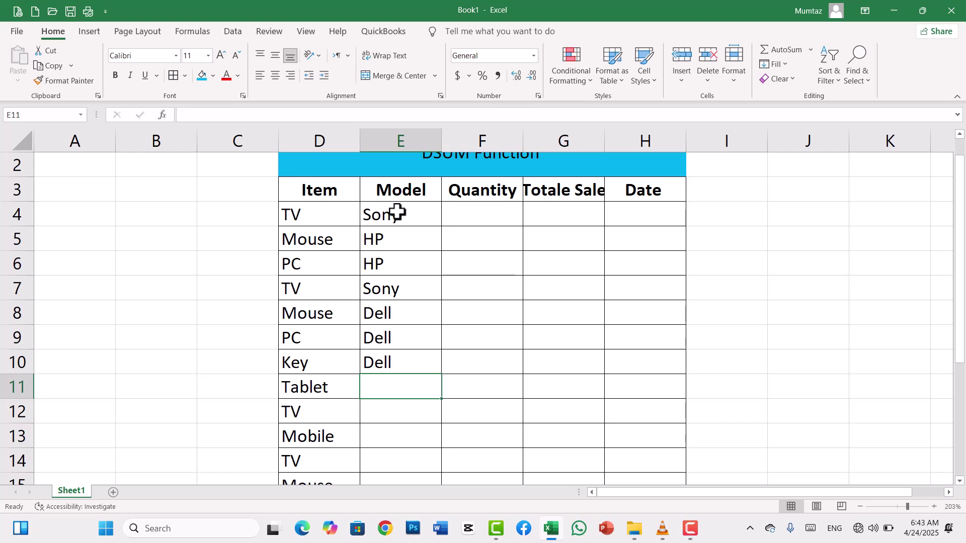
# Step: Continue the Model column with Apple in cell E11 and Sony in cells E12 to E14
pyautogui.write('Apple')
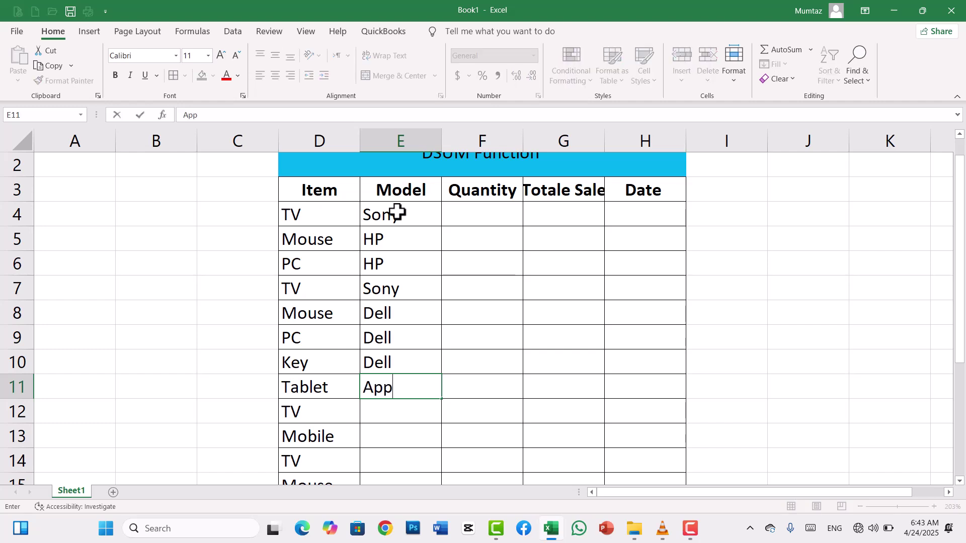
pyautogui.press('Return')
pyautogui.write('sony')
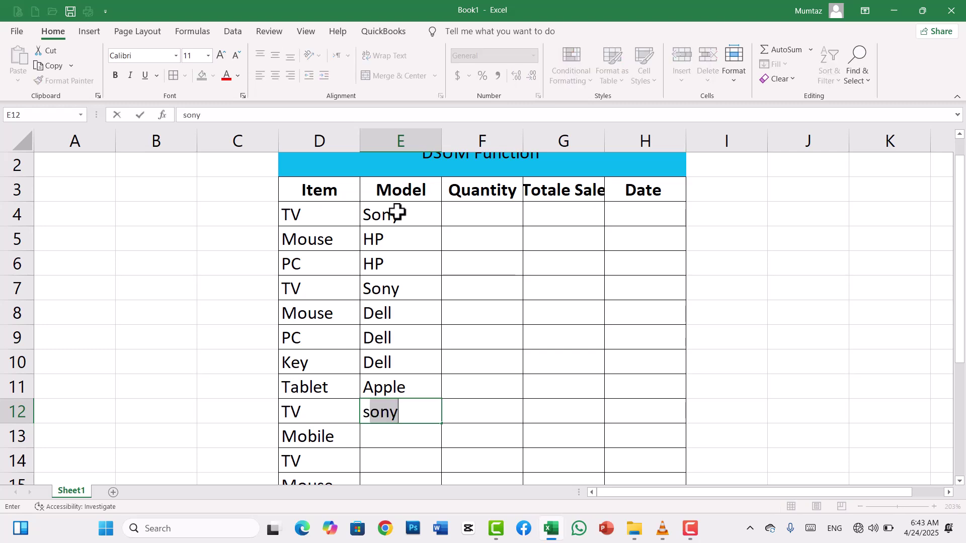
pyautogui.press('Return')
pyautogui.write('sony')
pyautogui.press('Return')
pyautogui.write('sony')
pyautogui.press('Return')
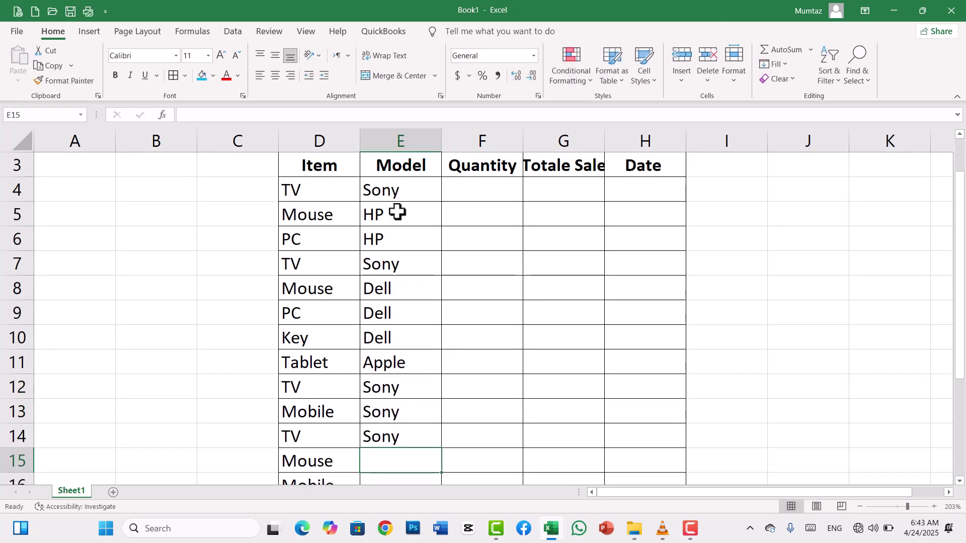
# Step: Enter HP in cell E15 and Sumsang in cell E16 of the Model column
pyautogui.write('HP')
pyautogui.press('Return')
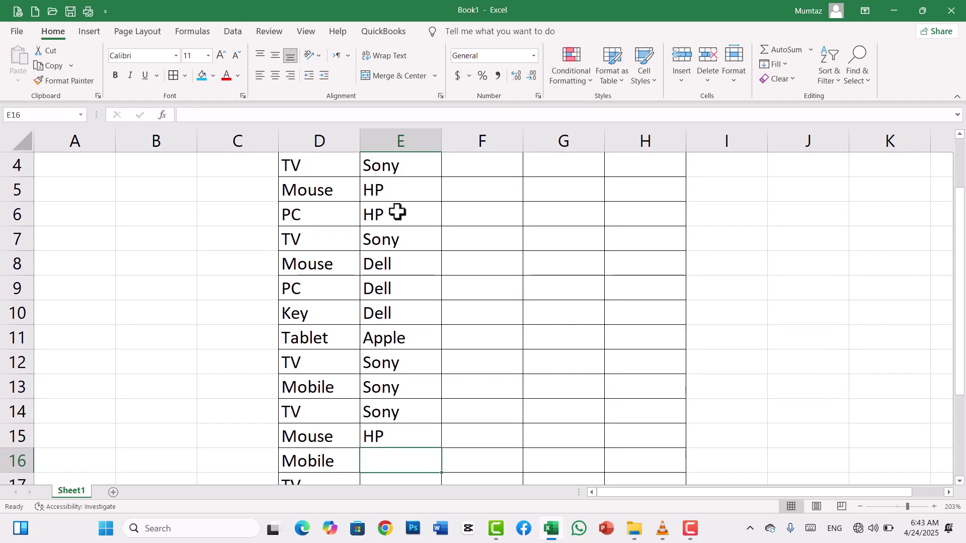
pyautogui.write('s')
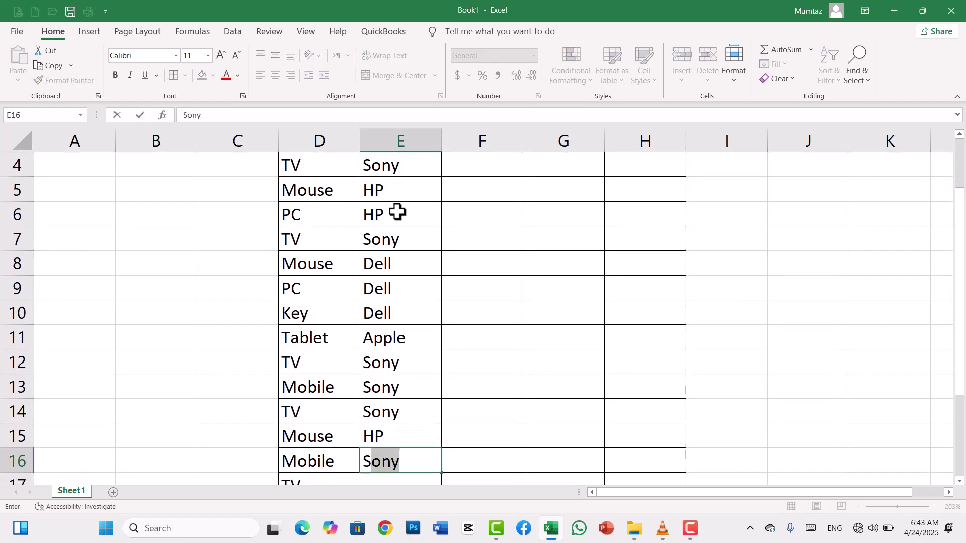
pyautogui.write('u')
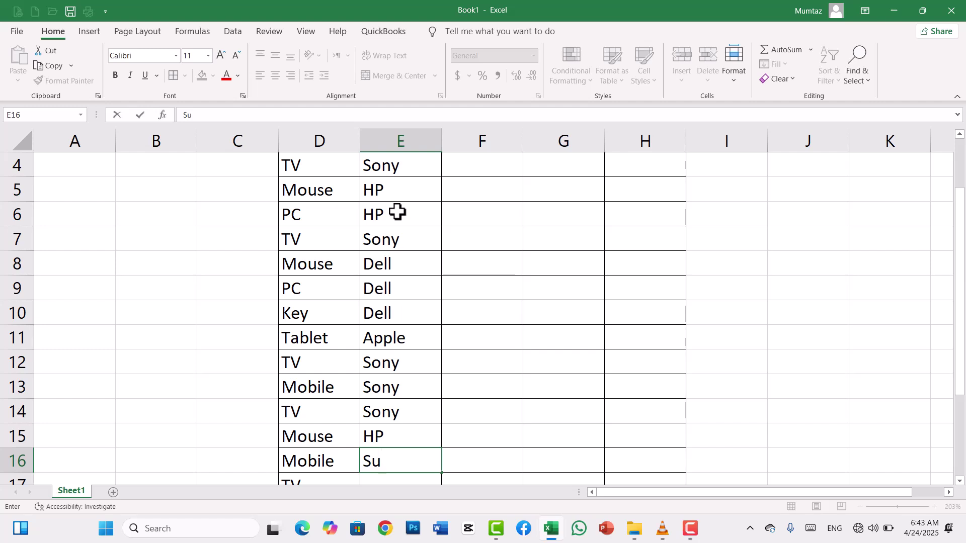
pyautogui.write('msang')
pyautogui.press('Return')
# Step: Enter Sony as the model in cell E17, replacing the incomplete entry
pyautogui.write('s')
pyautogui.press('Return')
pyautogui.press('Up')
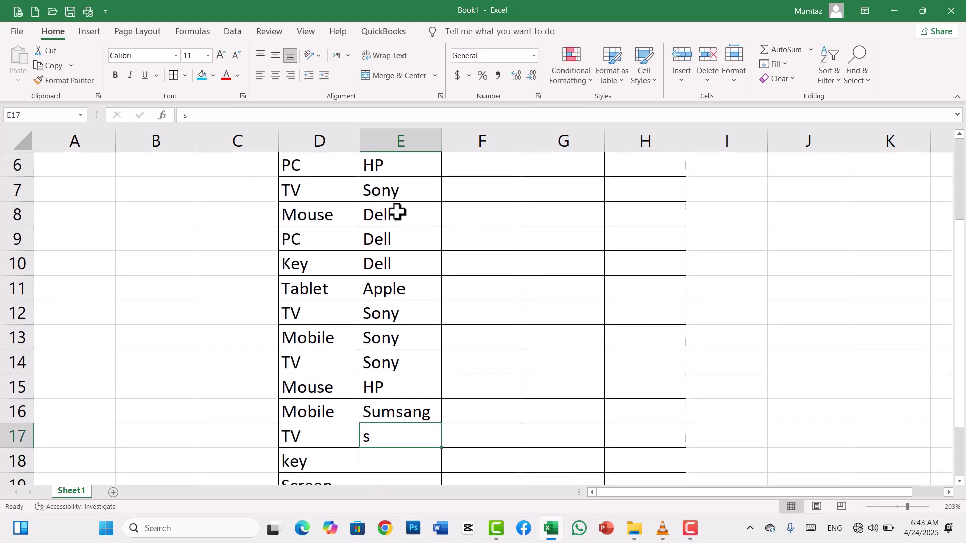
pyautogui.press('BackSpace')
pyautogui.write('son')
pyautogui.press('Return')
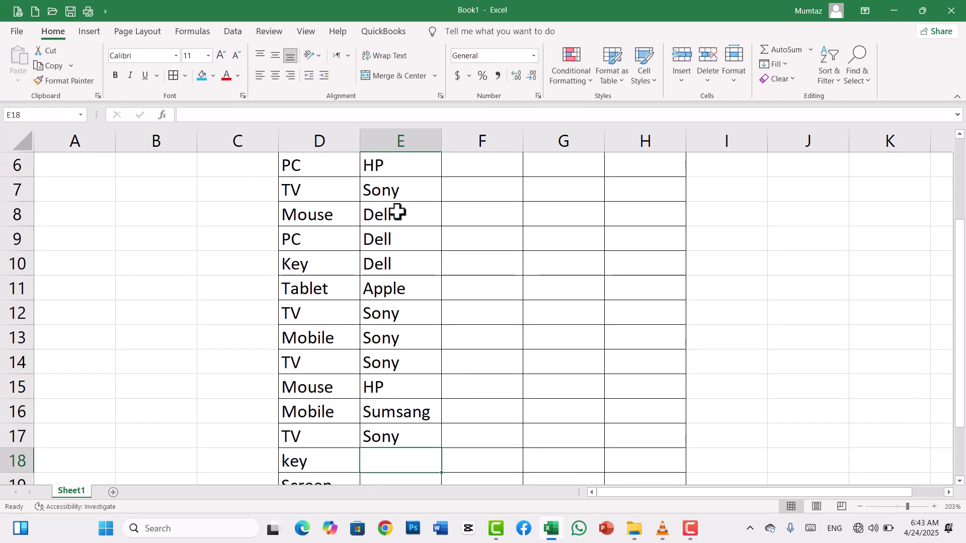
# Step: Complete the Model column with HP in cells E18 to E21
pyautogui.write('HP')
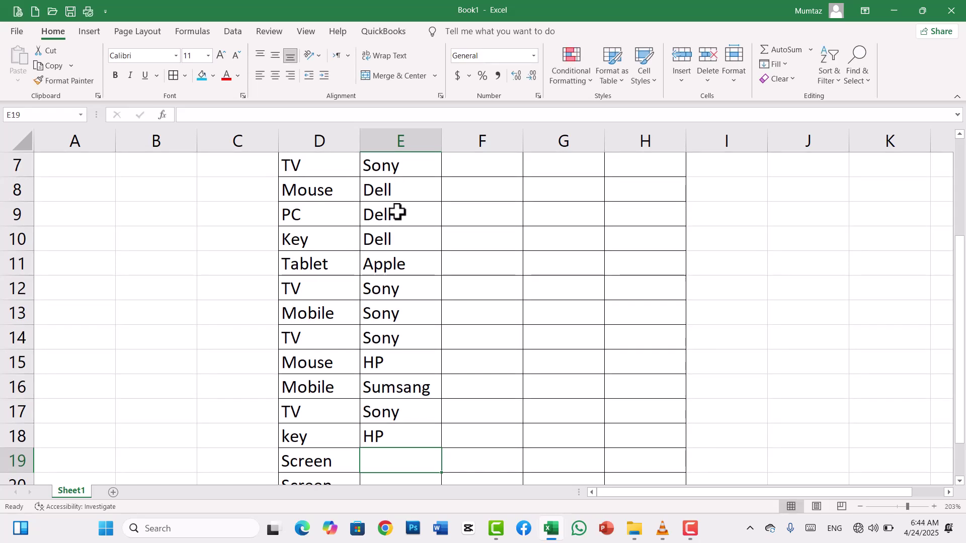
pyautogui.write('H')
pyautogui.press('Return')
pyautogui.write('H')
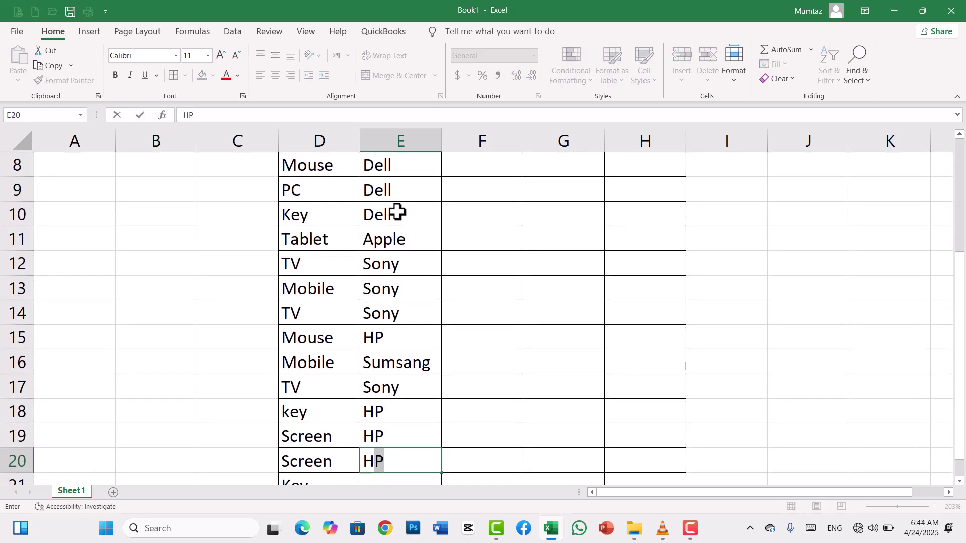
pyautogui.press('Return')
pyautogui.write('H')
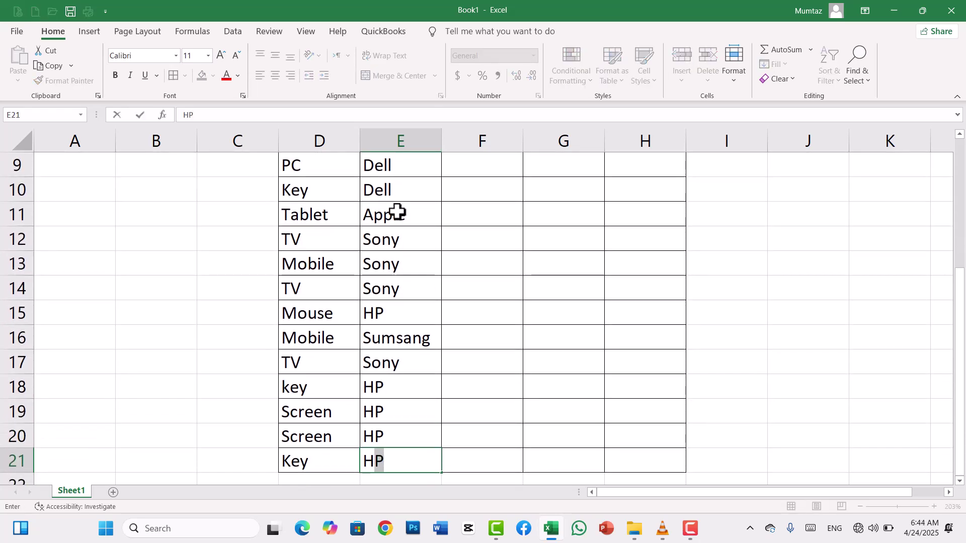
pyautogui.press('Tab')
# Step: Start the Quantity column with 5, 2 and 3 in cells F4 to F6
pyautogui.moveTo(961, 343); pyautogui.dragTo(963, 274)
pyautogui.click(473, 220)
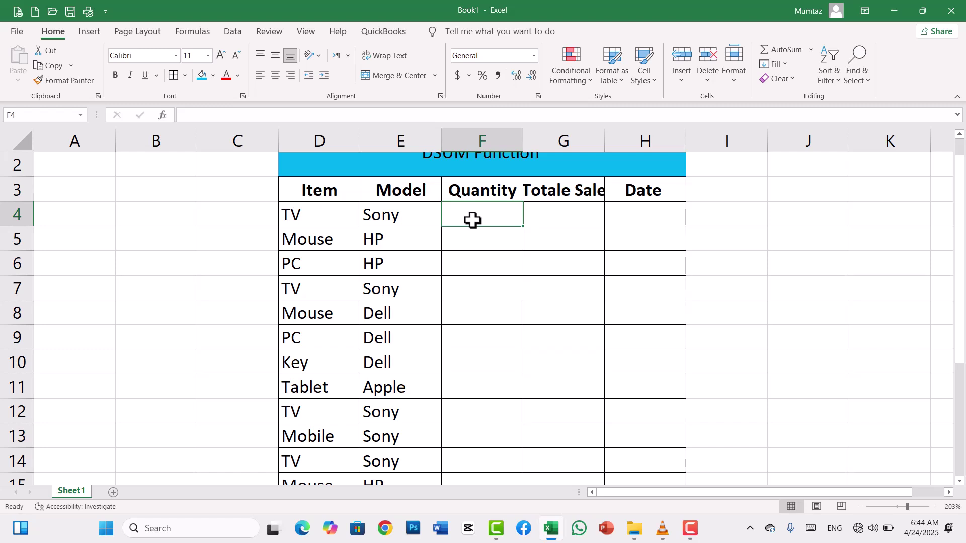
pyautogui.write('5')
pyautogui.press('Return')
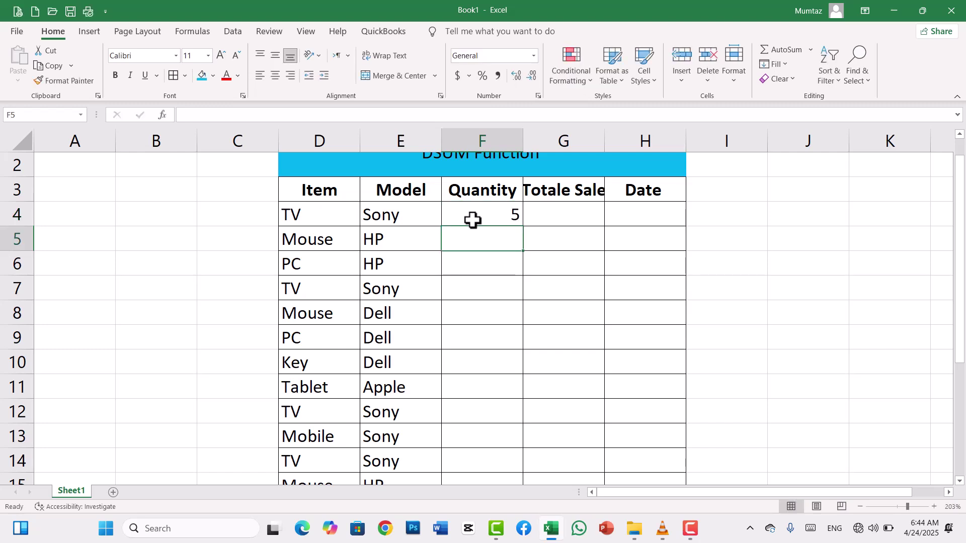
pyautogui.write('2')
pyautogui.press('Return')
pyautogui.write('3')
pyautogui.press('Return')
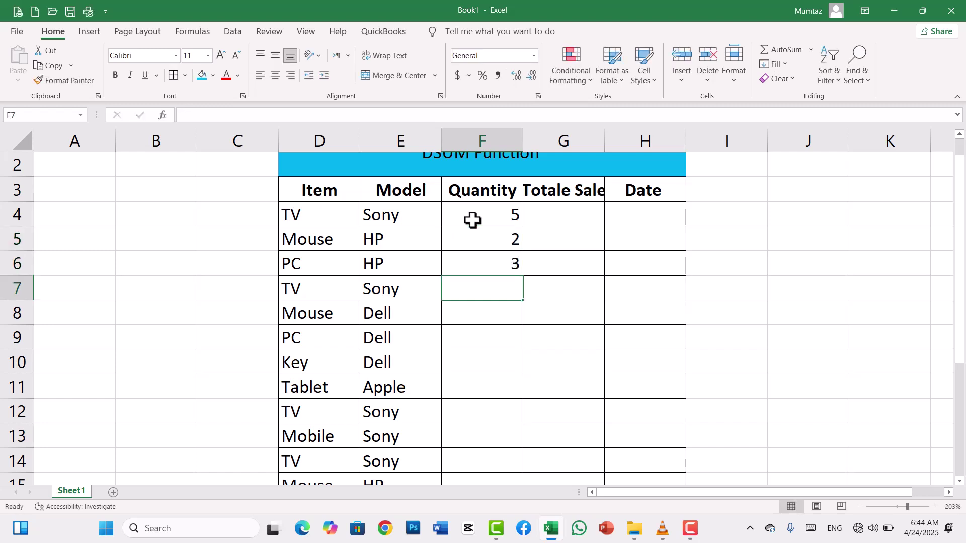
# Step: Enter the quantities 8 in cell F7, 5 in cell F8 and 9 in cell F9
pyautogui.write('8')
pyautogui.press('Return')
pyautogui.press('Return')
pyautogui.write('9')
pyautogui.press('Return')
pyautogui.press('Up')
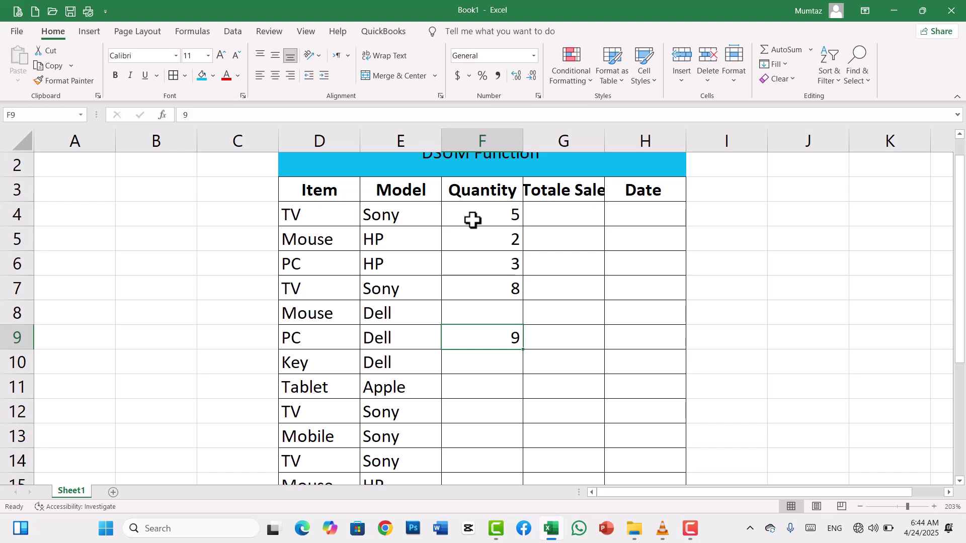
pyautogui.press('Up')
pyautogui.write('5')
pyautogui.press('Return')
pyautogui.press('Return')
# Step: Continue the Quantity column with 4, 3, 7, 5 and 43 in cells F10 to F14
pyautogui.write('4')
pyautogui.press('Return')
pyautogui.write('3')
pyautogui.press('Return')
pyautogui.write('7')
pyautogui.press('Return')
pyautogui.write('5')
pyautogui.press('Return')
pyautogui.write('43')
pyautogui.press('Return')
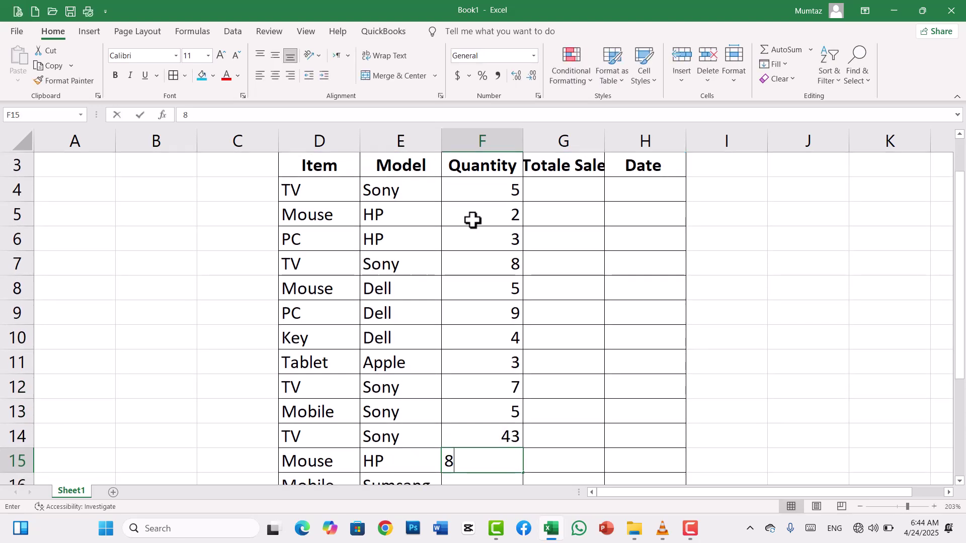
# Step: Enter the quantities 8, 13, 4 and 44 in cells F15 to F18
pyautogui.write('8')
pyautogui.press('Return')
pyautogui.write('13')
pyautogui.press('Return')
pyautogui.write('4')
pyautogui.press('Return')
pyautogui.write('44')
pyautogui.press('Return')
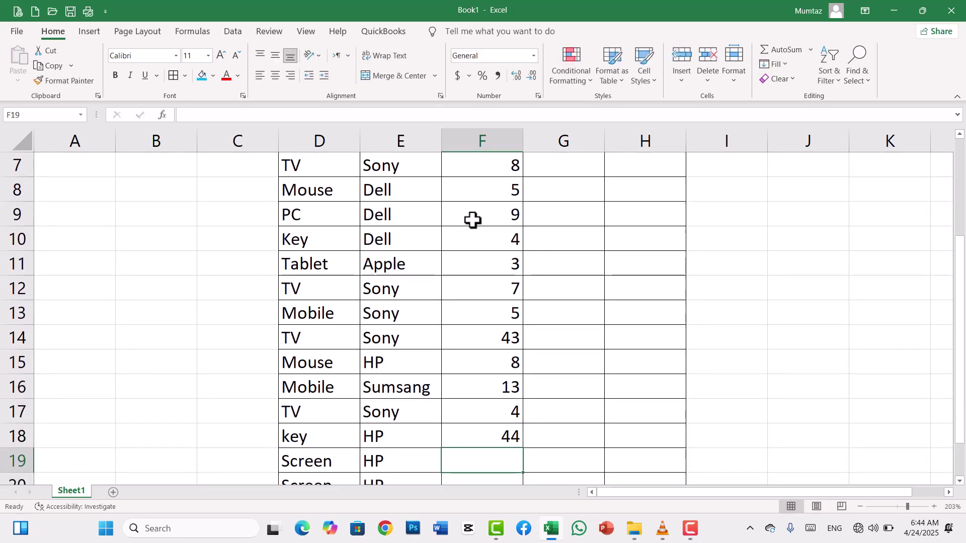
# Step: Complete the Quantity column with 5, 23 and 12 in cells F19 to F21
pyautogui.write('5')
pyautogui.press('Return')
pyautogui.write('23')
pyautogui.press('Return')
pyautogui.write('12')
pyautogui.press('Return')
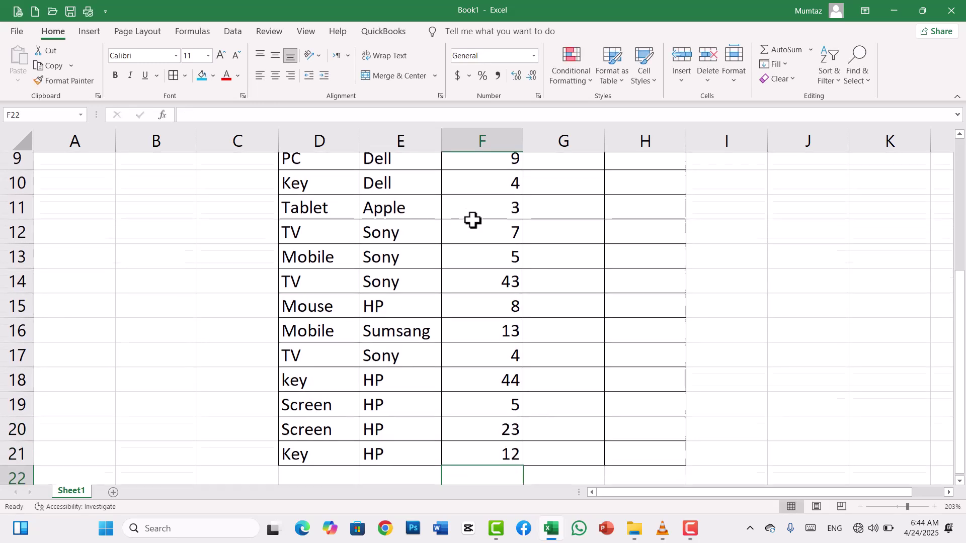
# Step: Enter the Totale Sale values 1200 in cell G4 and 4000 in cell G5
pyautogui.moveTo(962, 308); pyautogui.dragTo(962, 169)
pyautogui.click(574, 233)
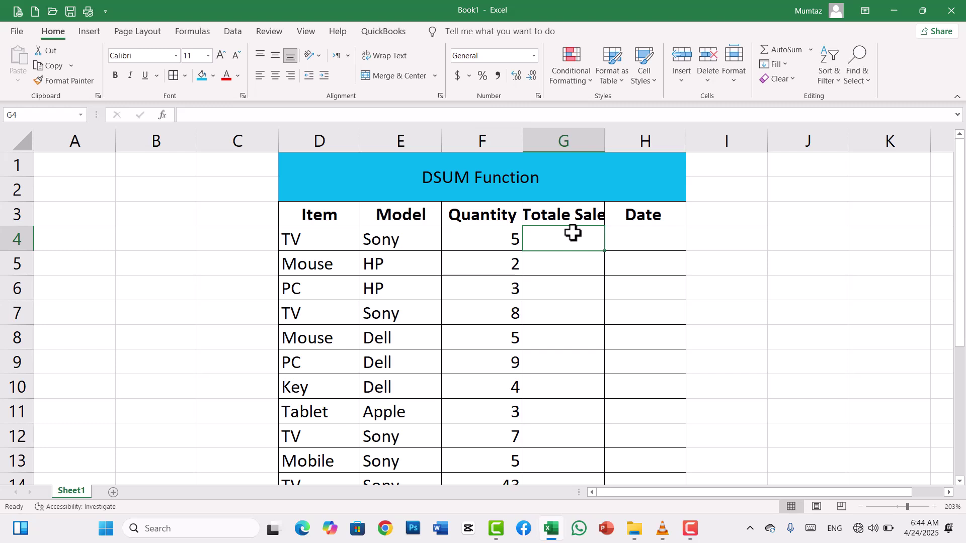
pyautogui.write('1200')
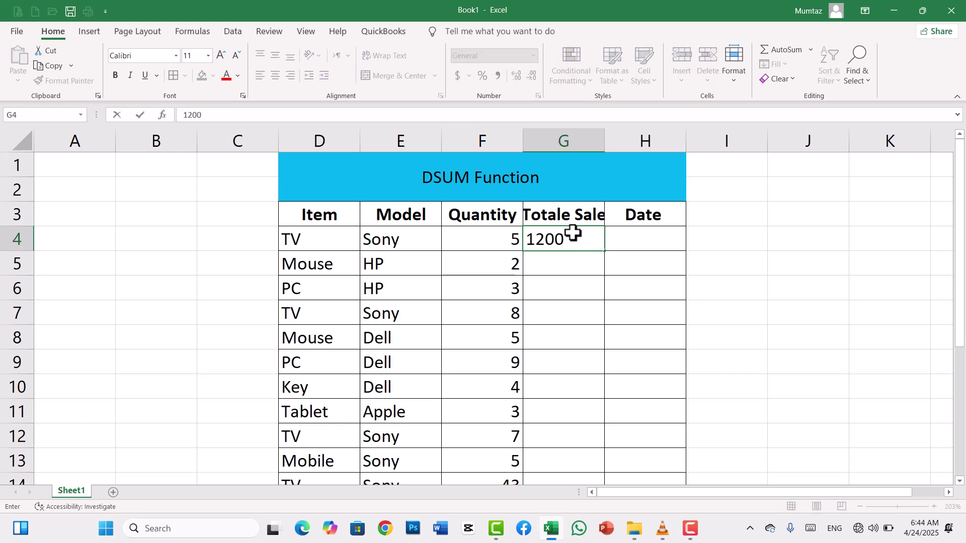
pyautogui.press('Return')
pyautogui.write('400')
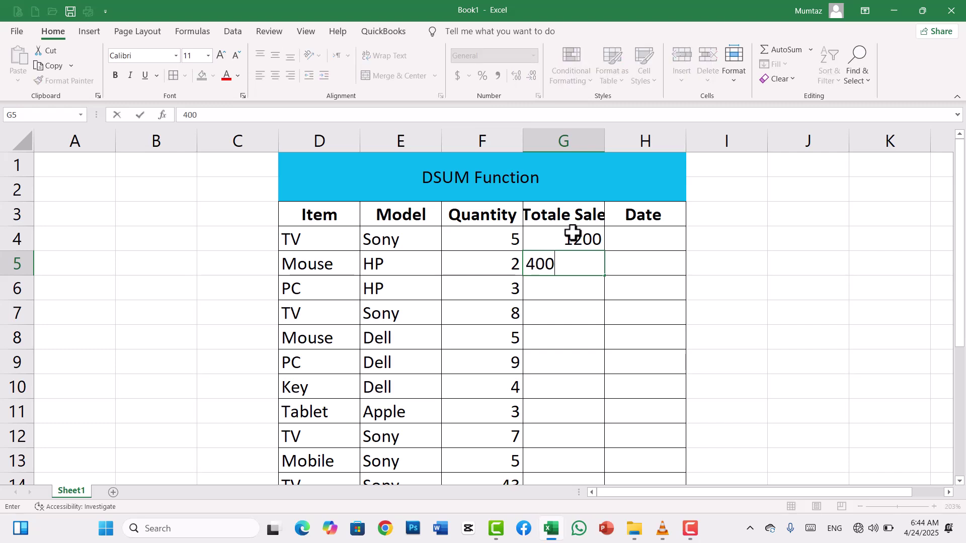
pyautogui.press('Return')
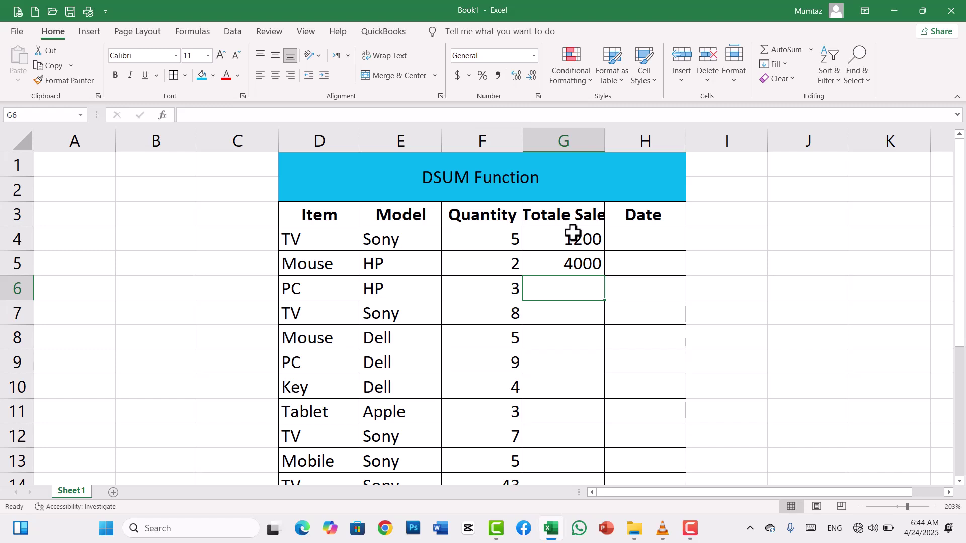
# Step: Change the Totale Sale value of the first TV row in cell G4 to 12000
pyautogui.press('Up')
pyautogui.press('Up')
pyautogui.write('12')
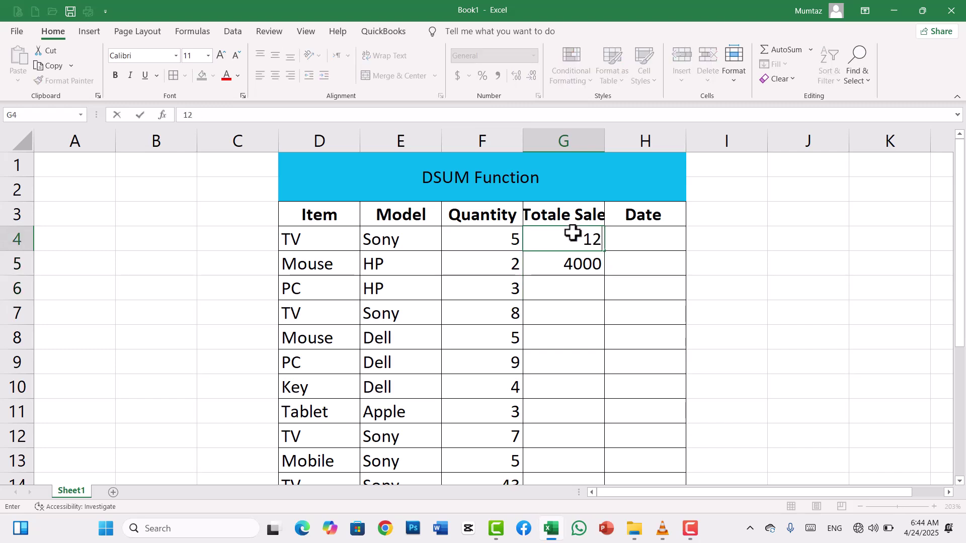
pyautogui.press('Return')
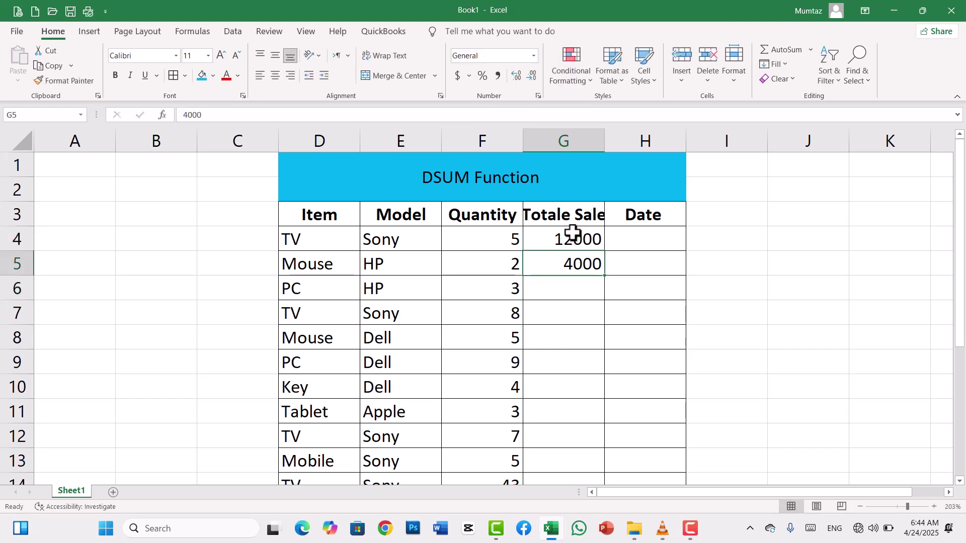
# Step: Enter 1200 in cell G6 and fill that value down the Totale Sale column to G21
pyautogui.press('Down')
pyautogui.write('12000')
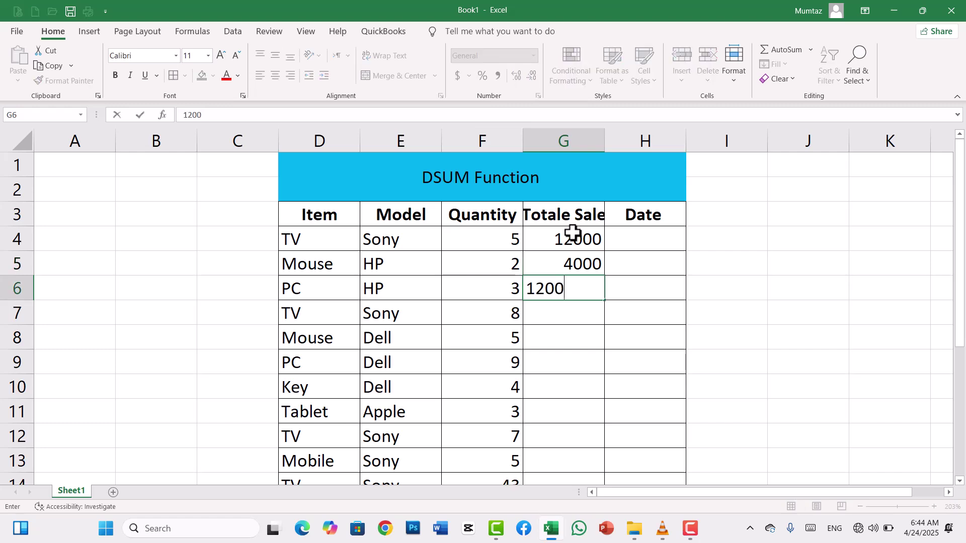
pyautogui.press('Return')
pyautogui.moveTo(596, 301); pyautogui.dragTo(589, 296)
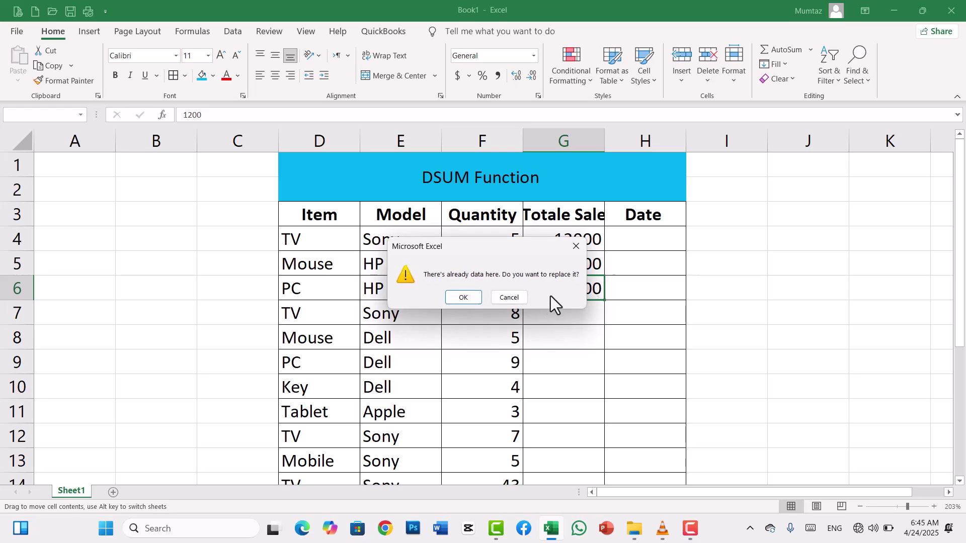
pyautogui.click(577, 246)
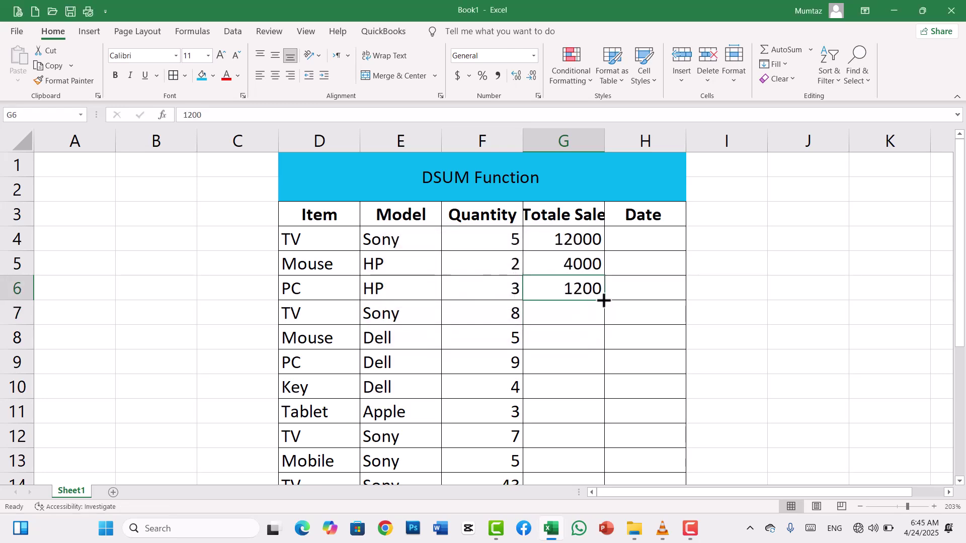
pyautogui.moveTo(606, 304); pyautogui.dragTo(589, 446)
# Step: Insert the current date 4/24/2025 in cell H4 and fill the dates down the Date column to H21
pyautogui.moveTo(965, 325); pyautogui.dragTo(962, 176)
pyautogui.click(665, 240)
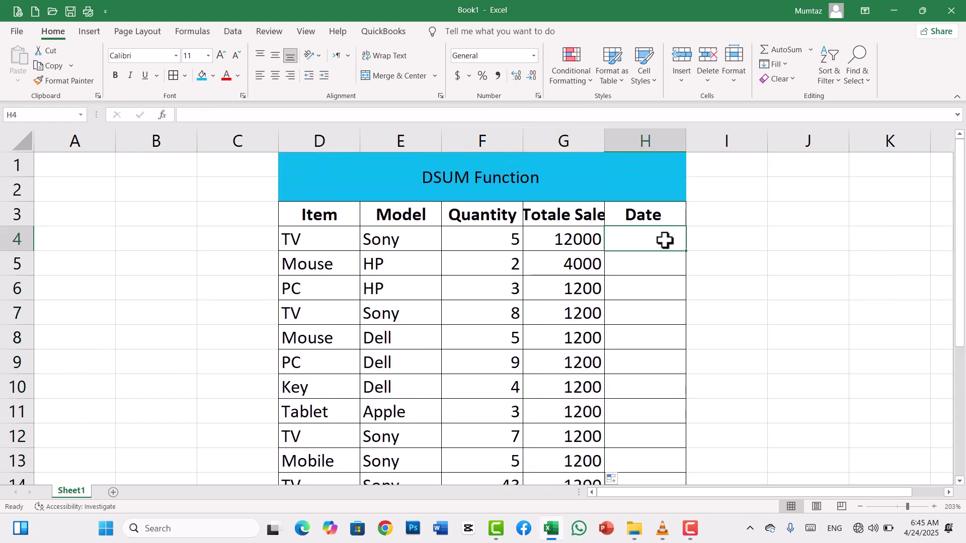
pyautogui.hotkey('ctrl', ';')
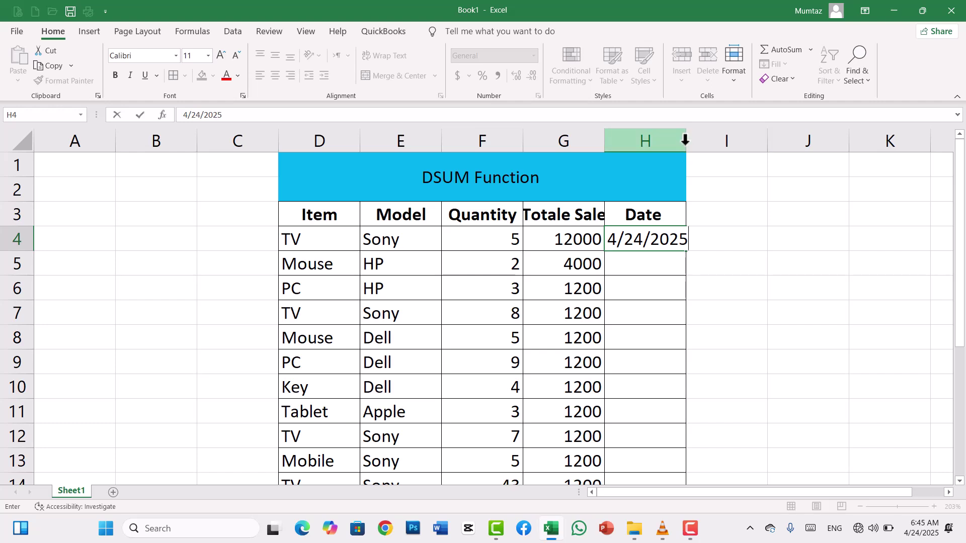
pyautogui.click(726, 266)
pyautogui.click(652, 241)
pyautogui.moveTo(692, 252); pyautogui.dragTo(674, 438)
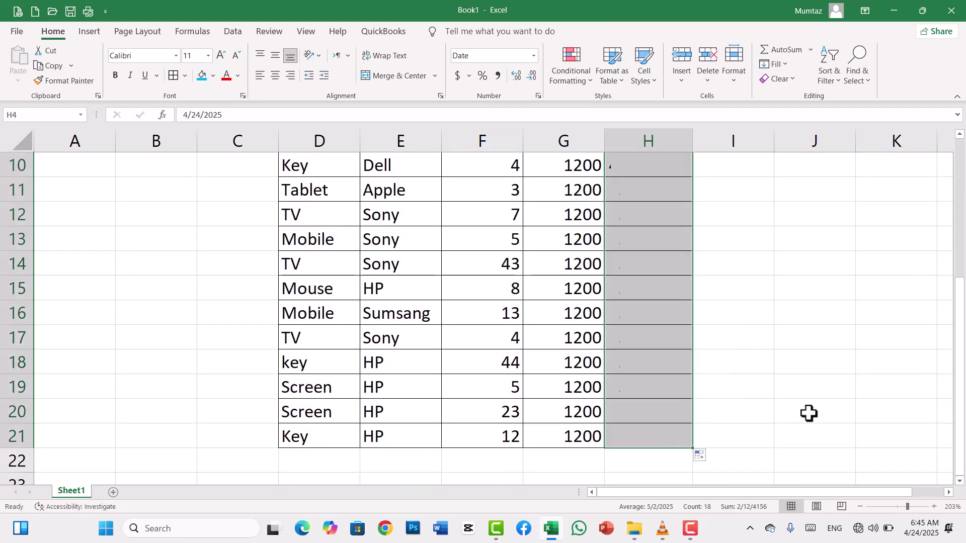
# Step: Center the contents of the sales table D3:H21 horizontally
pyautogui.moveTo(963, 295); pyautogui.dragTo(960, 206)
pyautogui.moveTo(319, 177); pyautogui.dragTo(640, 430)
pyautogui.click(275, 76)
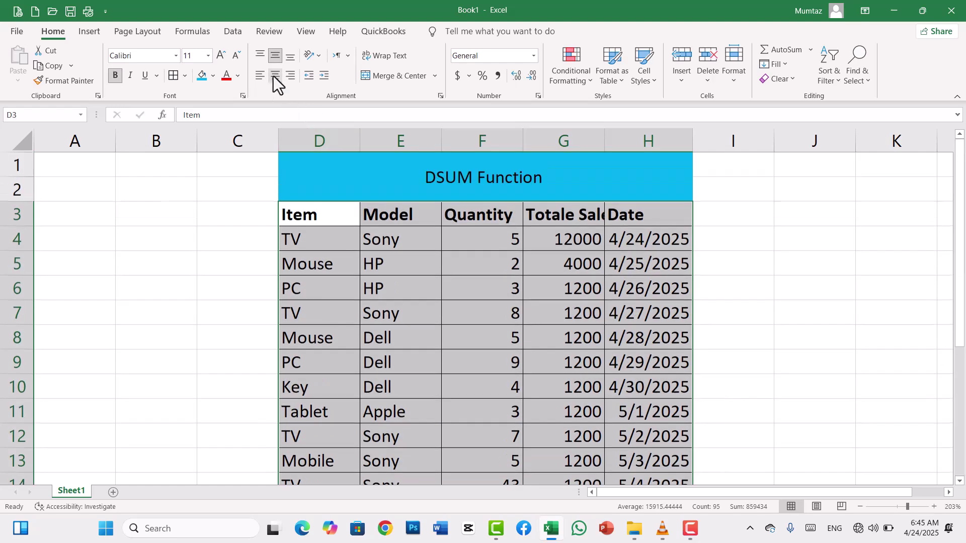
pyautogui.click(421, 244)
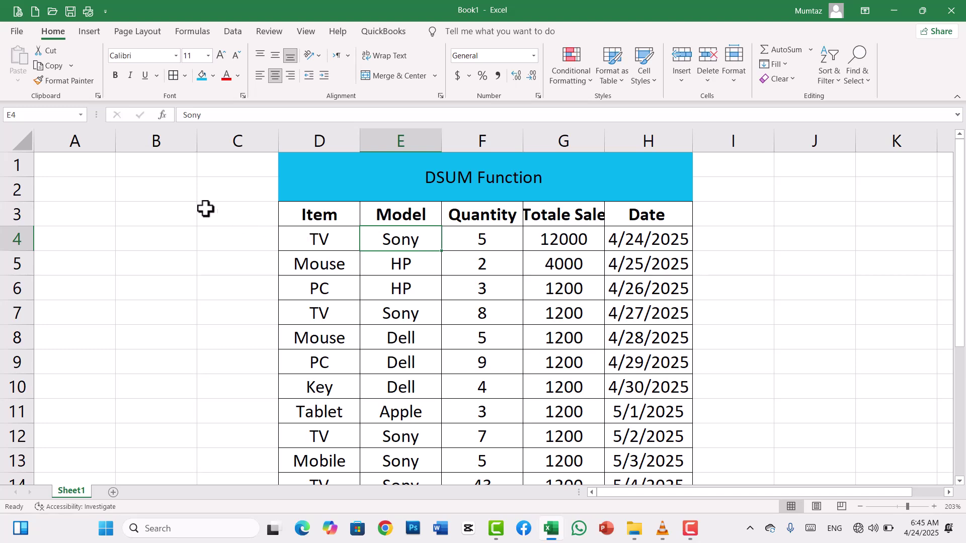
# Step: Widen column G so that the Totale Sale header fits inside its cell
pyautogui.moveTo(958, 268)
pyautogui.mouseDown()
pyautogui.moveTo(963, 400)
pyautogui.moveTo(962, 262)
pyautogui.mouseUp()
pyautogui.doubleClick(606, 134)
pyautogui.moveTo(606, 134); pyautogui.dragTo(615, 132)
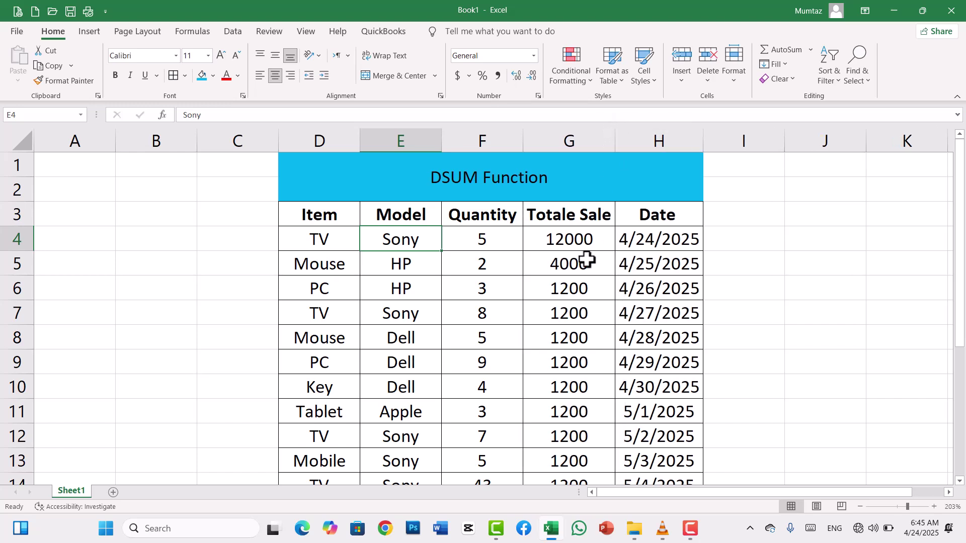
pyautogui.click(129, 189)
pyautogui.click(92, 194)
pyautogui.click(131, 194)
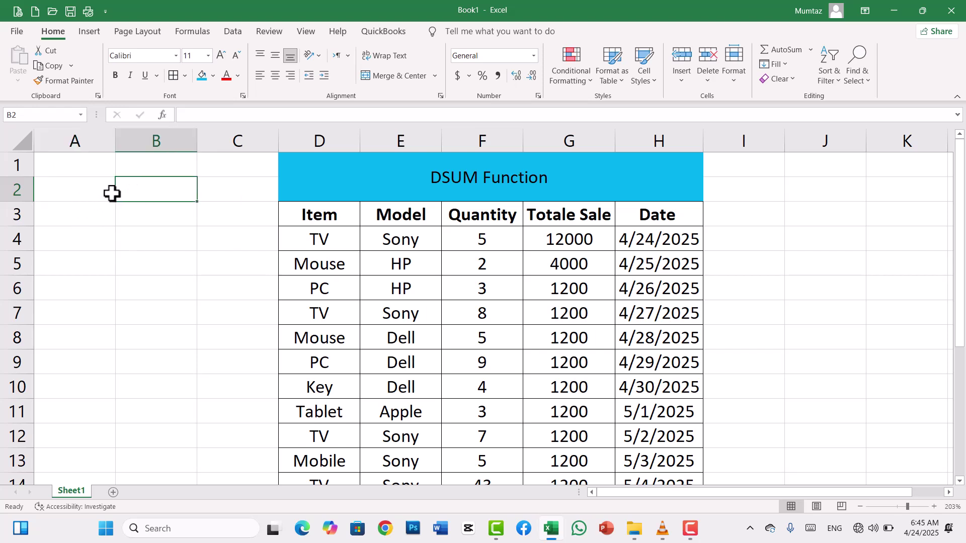
pyautogui.write('Item')
pyautogui.press('Tab')
pyautogui.press('Left')
pyautogui.press('Delete')
# Step: Enter the criteria table headers Item in cell A2 and Quantity in cell B2
pyautogui.press('Left')
pyautogui.write('Ite')
pyautogui.press('Tab')
pyautogui.write('Q')
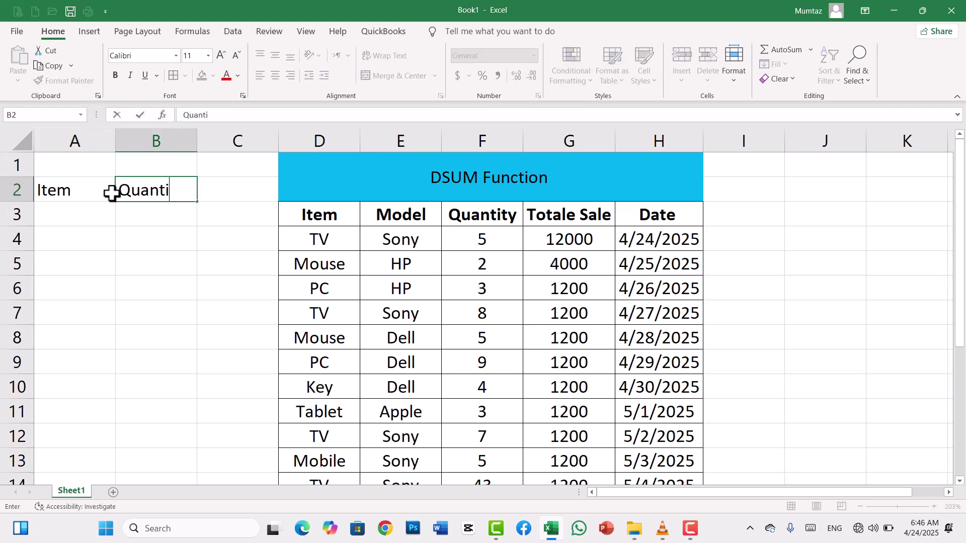
pyautogui.write('uantity')
pyautogui.press('Return')
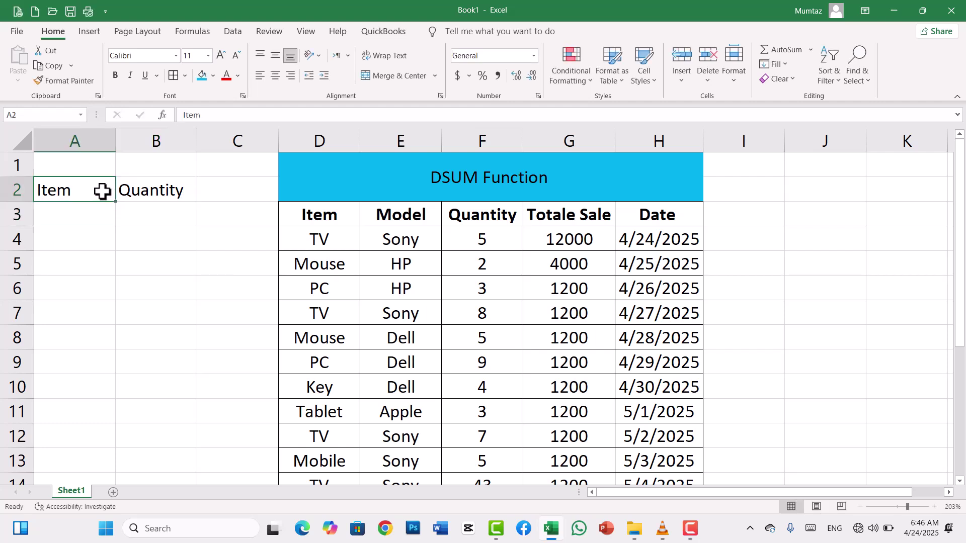
# Step: Apply all borders and bold formatting to the criteria table cells A2:B3
pyautogui.moveTo(101, 192); pyautogui.dragTo(151, 213)
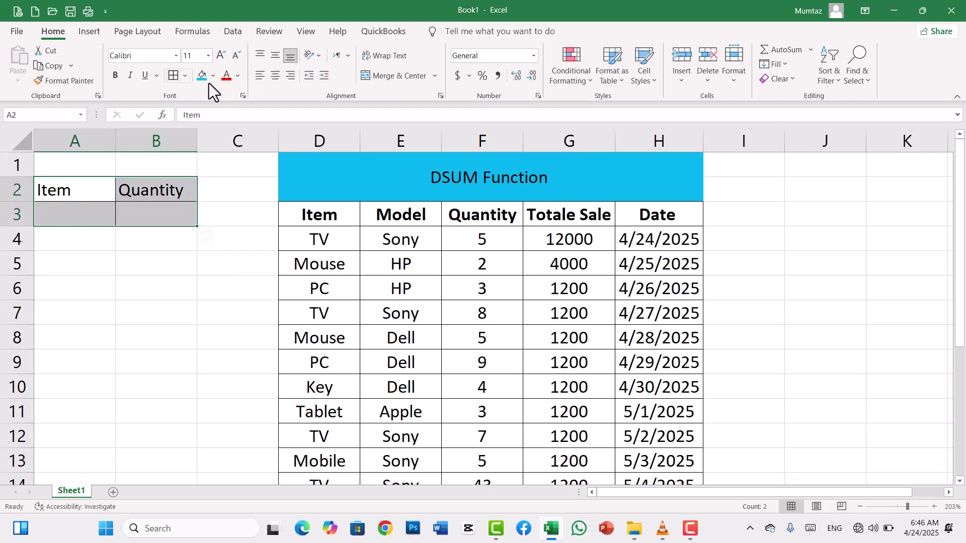
pyautogui.click(115, 75)
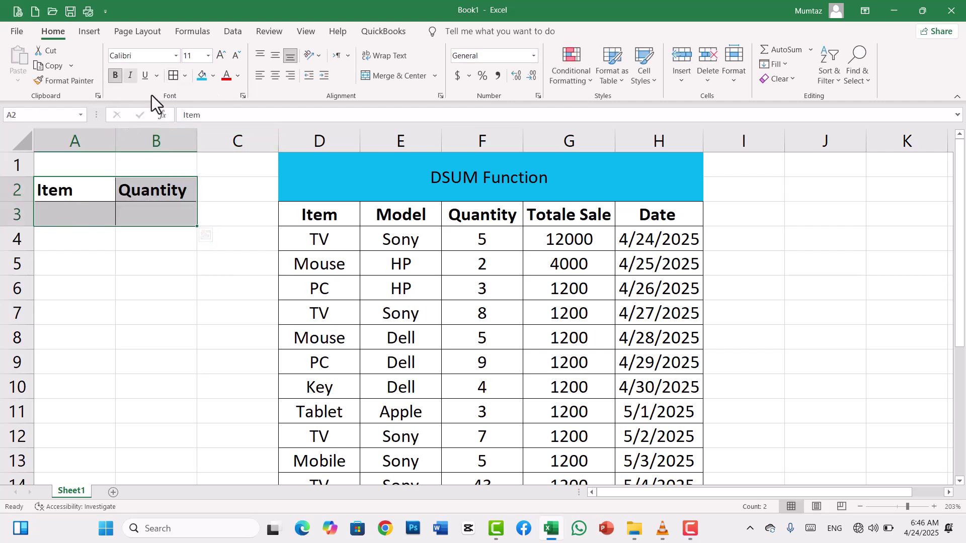
pyautogui.click(138, 209)
# Step: Center the Item and Quantity headers in A2:B2 horizontally and vertically
pyautogui.moveTo(97, 193); pyautogui.dragTo(133, 190)
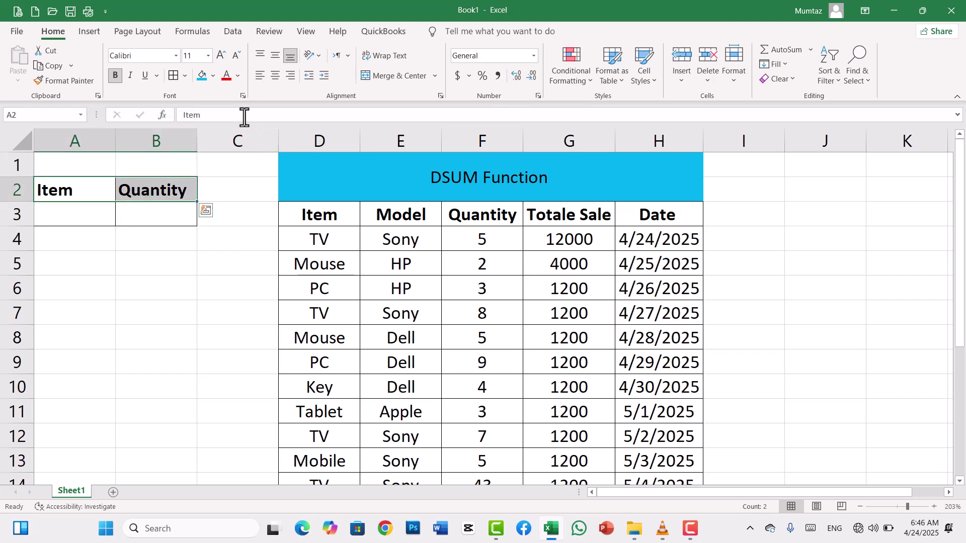
pyautogui.click(275, 75)
pyautogui.click(275, 55)
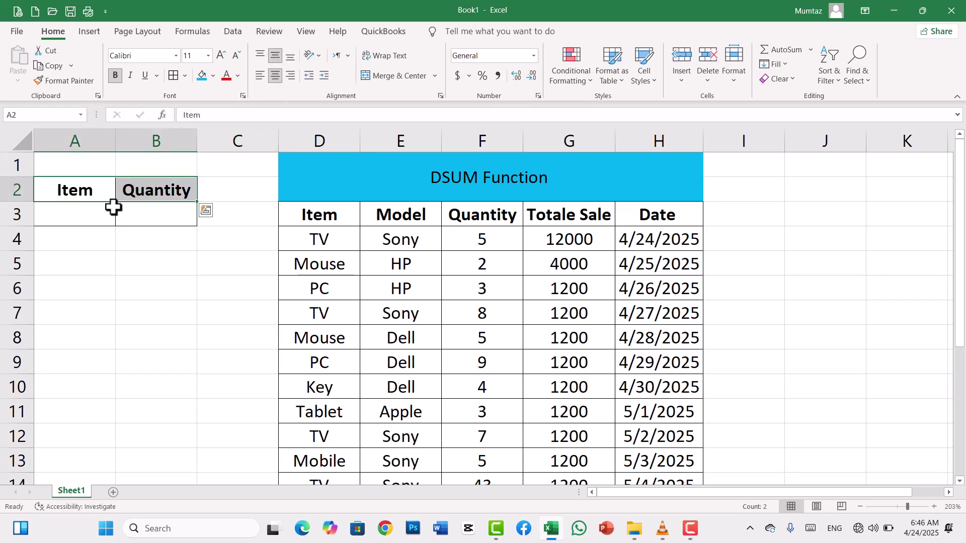
# Step: Enter the item TV in cell A3 under the Item header
pyautogui.click(81, 215)
pyautogui.write('TV')
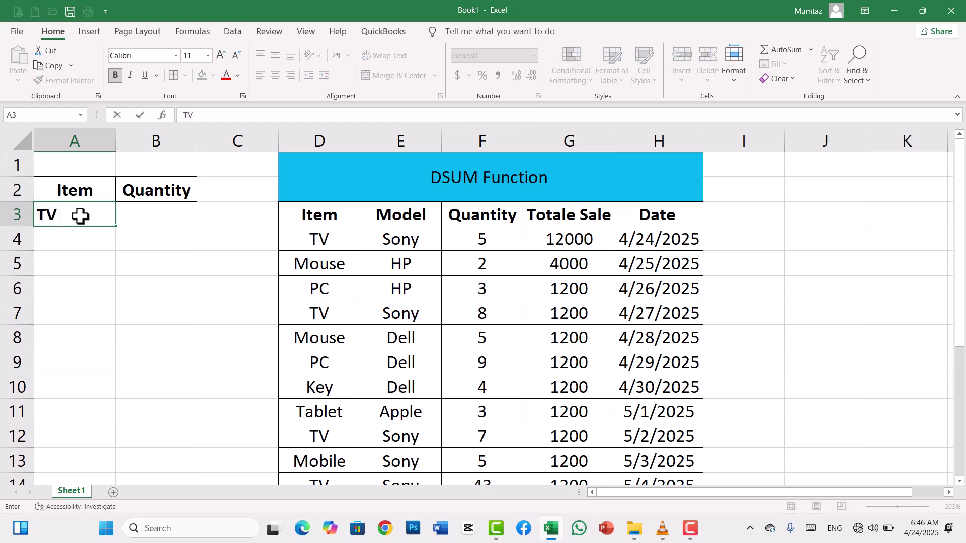
pyautogui.press('Tab')
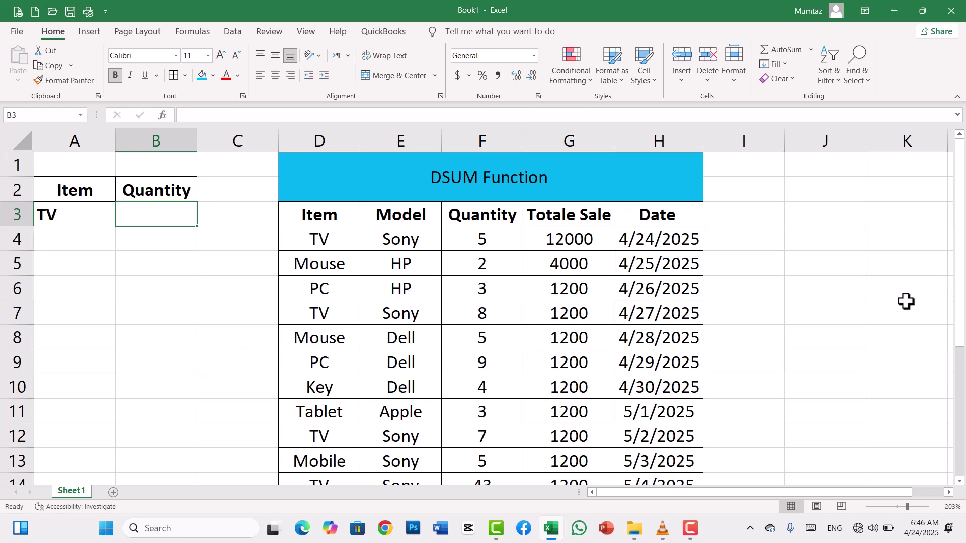
# Step: Start a DSUM formula in cell B3 with the sales table D3:H21 as the database
pyautogui.moveTo(964, 232); pyautogui.dragTo(958, 201)
pyautogui.write('=')
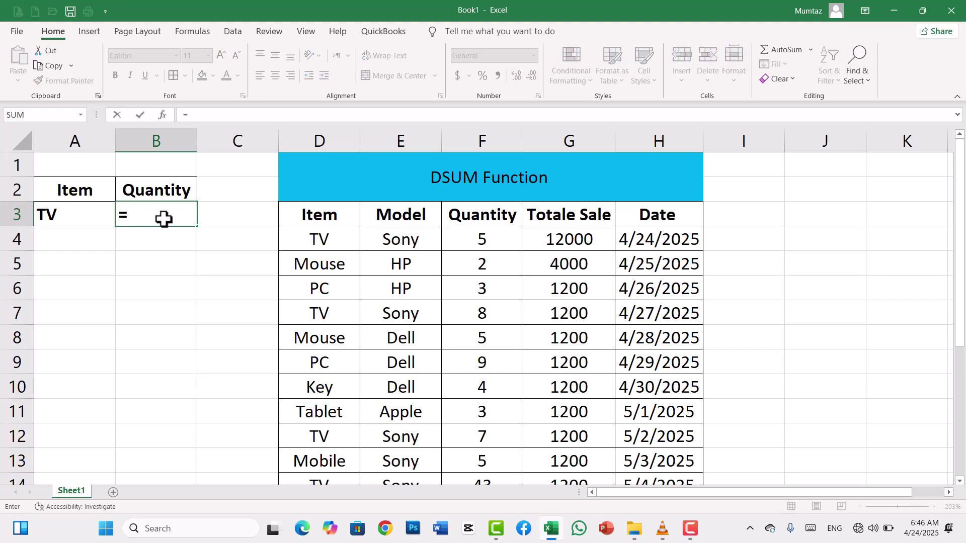
pyautogui.write('Dsum')
pyautogui.press('Tab')
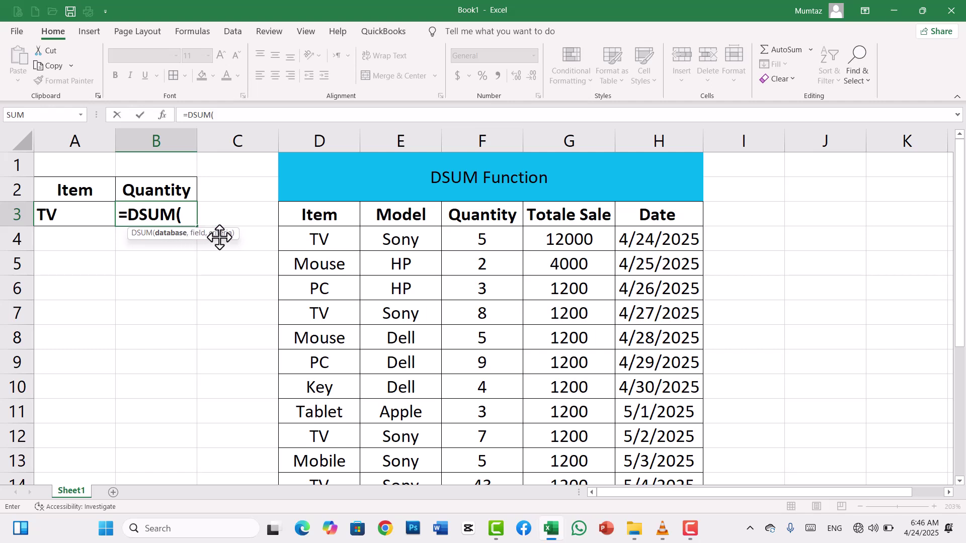
pyautogui.click(358, 216)
pyautogui.moveTo(358, 216)
pyautogui.mouseDown()
pyautogui.moveTo(618, 252)
pyautogui.moveTo(638, 360)
pyautogui.moveTo(642, 535)
pyautogui.moveTo(623, 402)
pyautogui.moveTo(632, 384)
pyautogui.moveTo(635, 422)
pyautogui.mouseUp()
pyautogui.write(',')
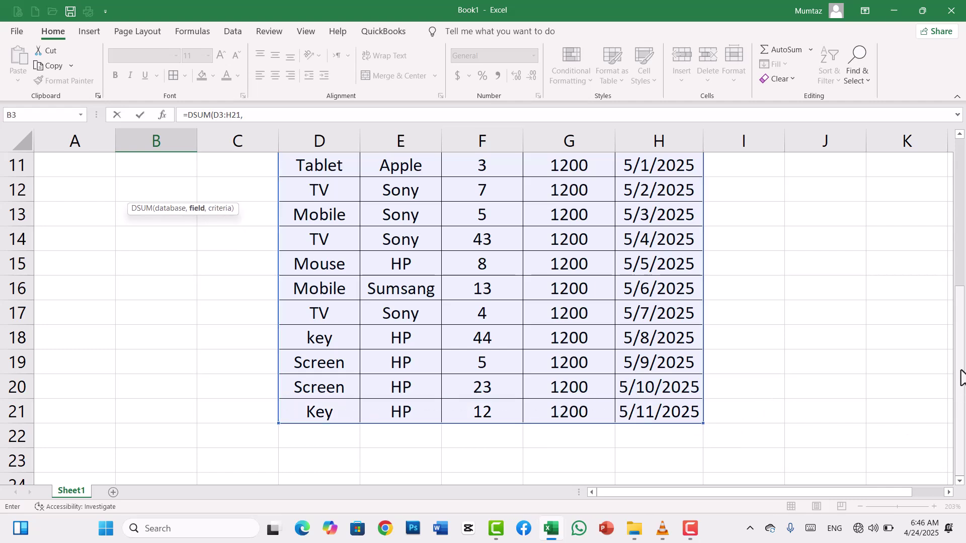
# Step: Complete the DSUM formula with the Quantity header F3 as the field and A2:A3 as the criteria
pyautogui.moveTo(962, 304); pyautogui.dragTo(961, 151)
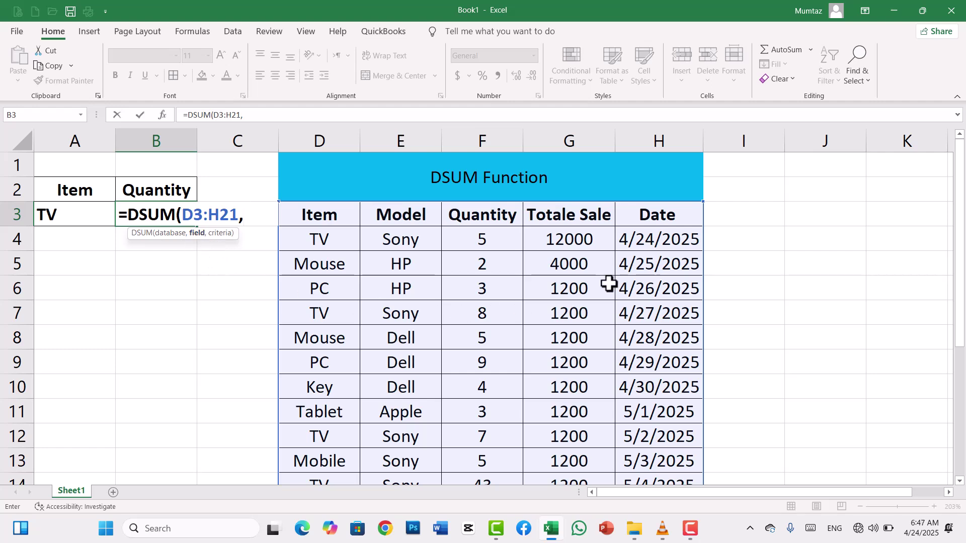
pyautogui.click(487, 216)
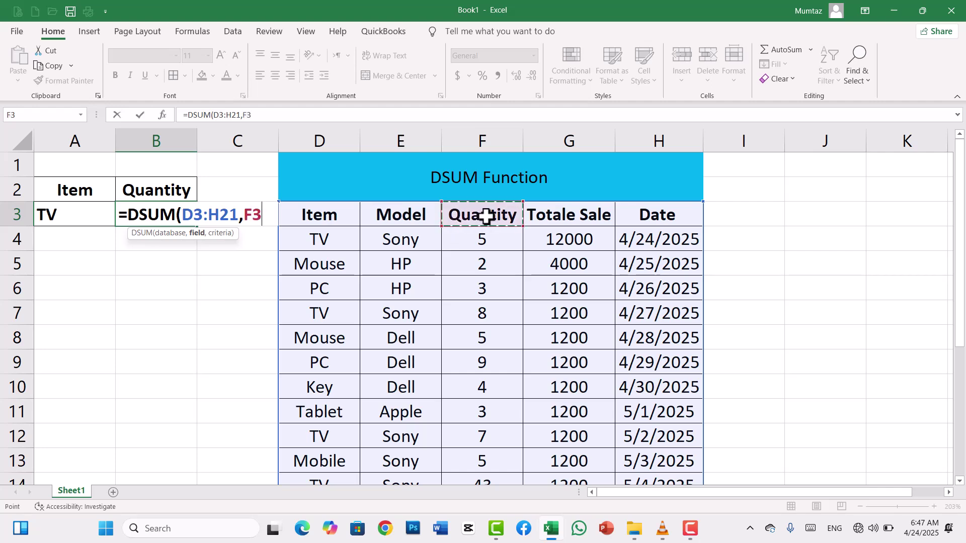
pyautogui.write(',')
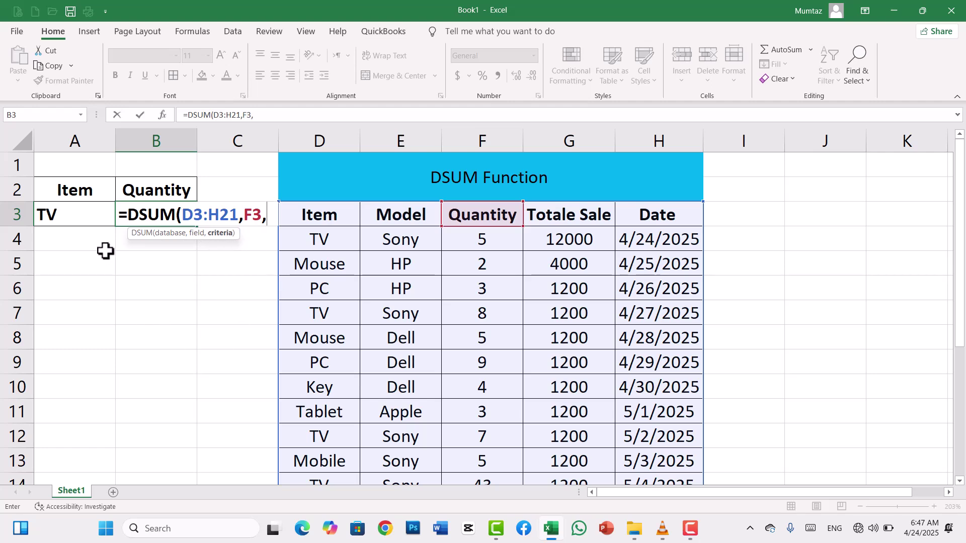
pyautogui.moveTo(95, 187); pyautogui.dragTo(90, 211)
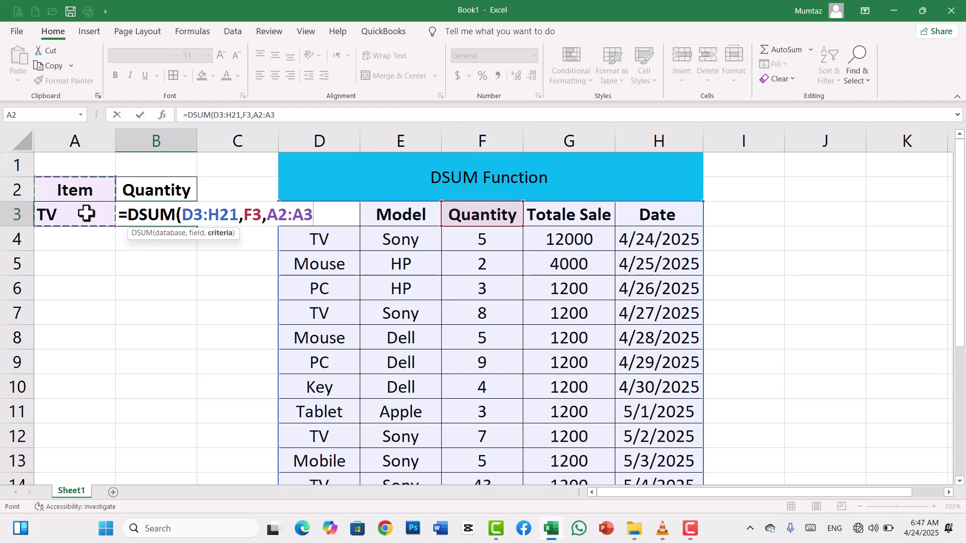
pyautogui.write(')')
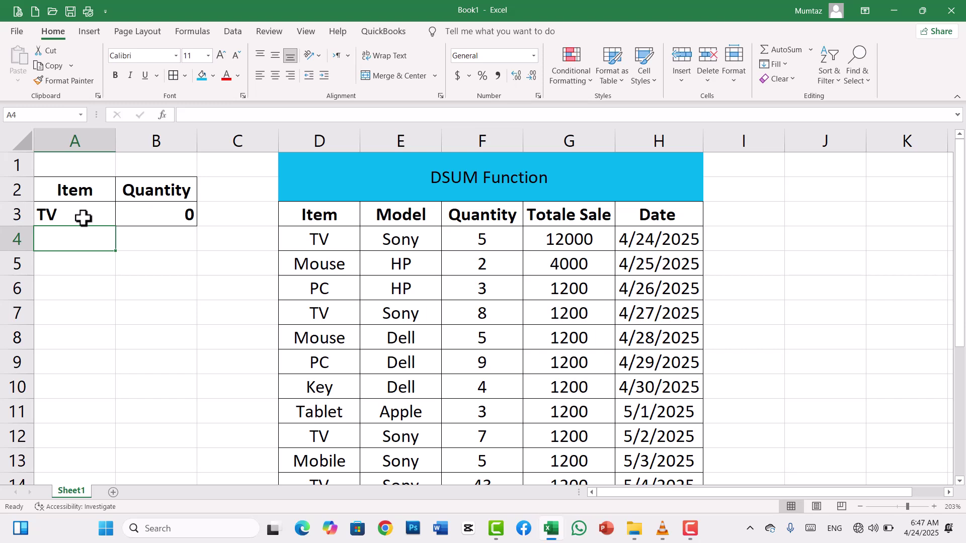
# Step: Check the formula in B3, clear the criterion in cell A3 and re-enter it as TV
pyautogui.click(138, 217)
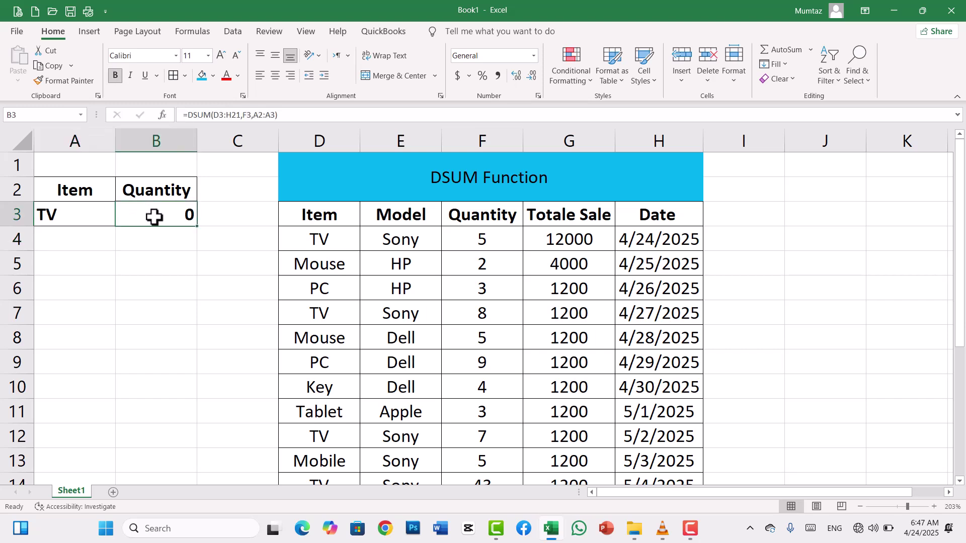
pyautogui.click(82, 212)
pyautogui.press('BackSpace')
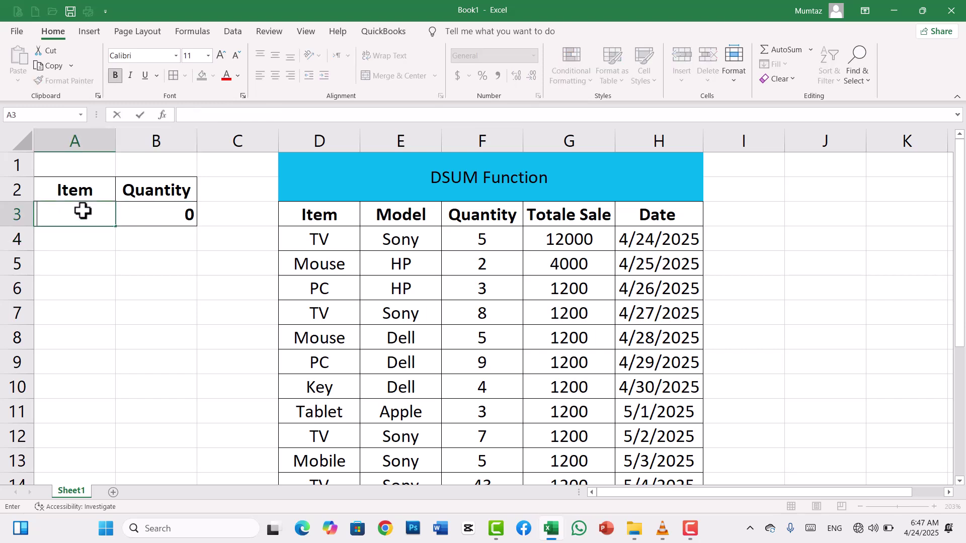
pyautogui.write('TV')
pyautogui.press('Return')
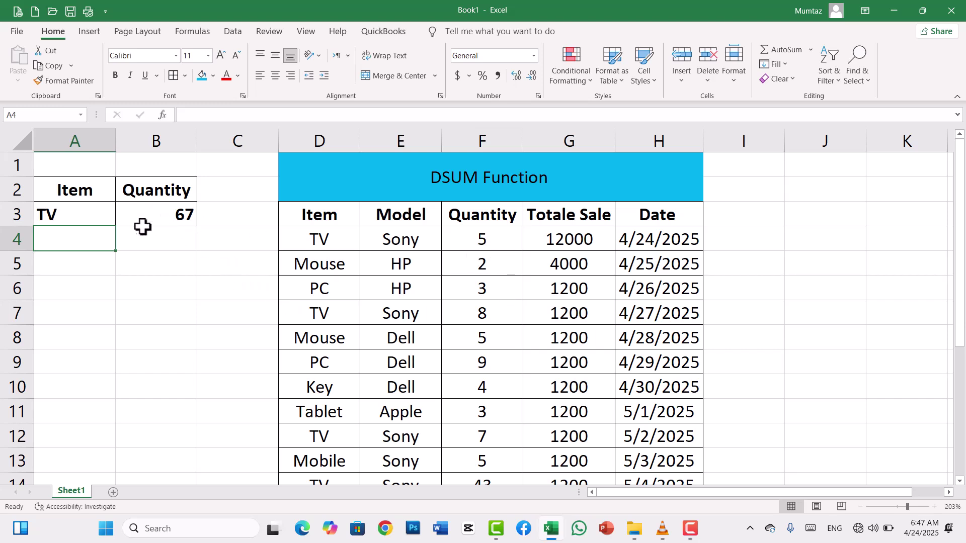
# Step: Replace the criterion in cell A3 with Mouse to total that item's quantity
pyautogui.click(96, 214)
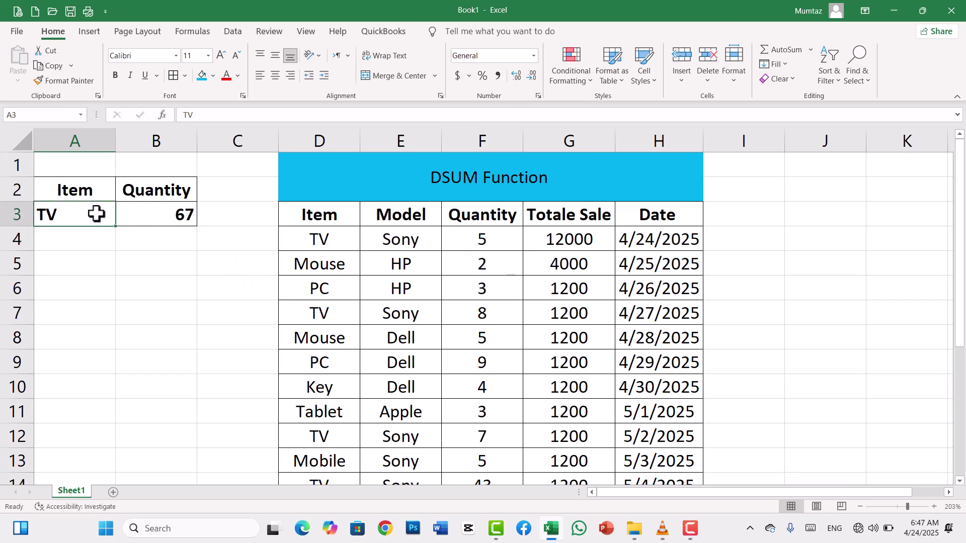
pyautogui.press('BackSpace')
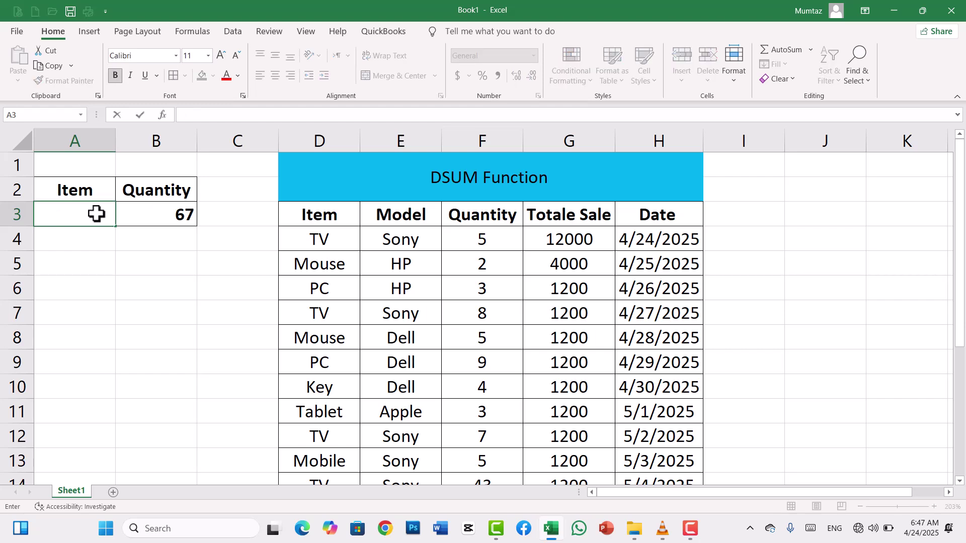
pyautogui.write('mOUSE')
pyautogui.press('BackSpace')
pyautogui.press('BackSpace')
pyautogui.press('BackSpace')
pyautogui.press('BackSpace')
pyautogui.press('BackSpace')
pyautogui.write('mo')
pyautogui.press('BackSpace')
pyautogui.press('BackSpace')
pyautogui.write('Mouse')
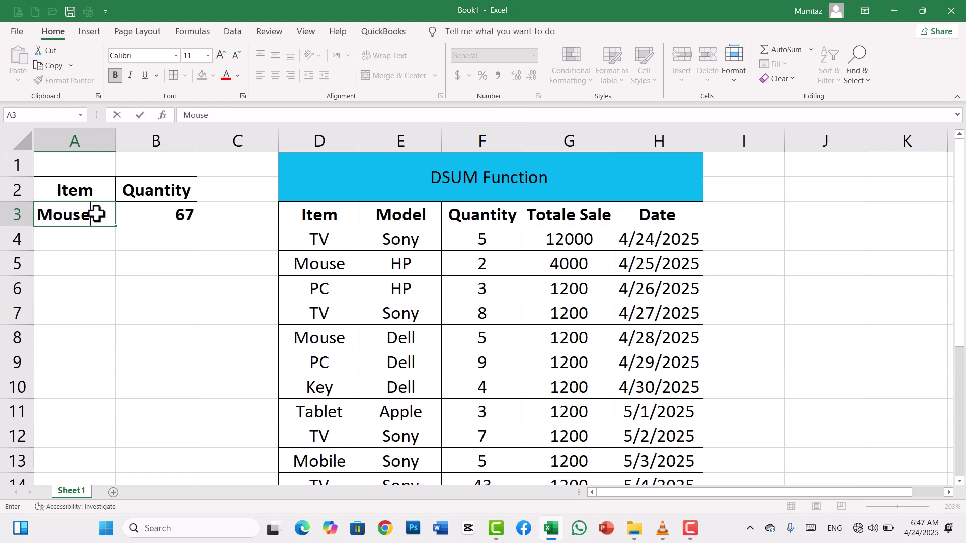
pyautogui.press('Return')
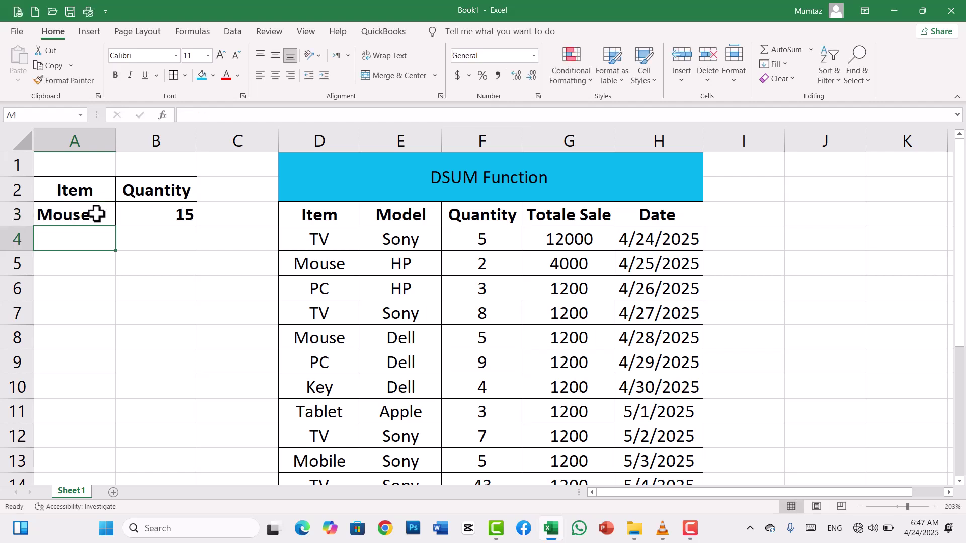
# Step: Change the item criterion in cell A3 to Mobile
pyautogui.click(96, 214)
pyautogui.press('BackSpace')
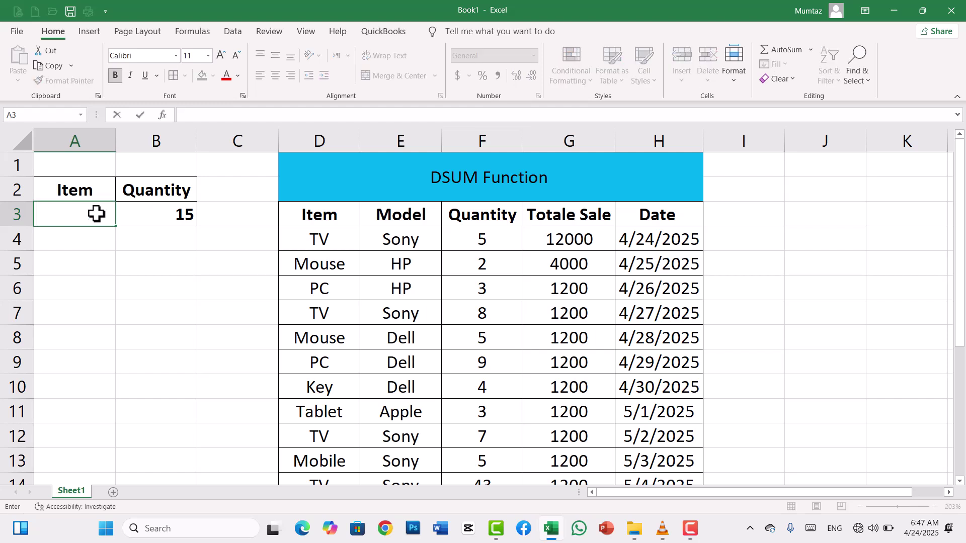
pyautogui.write('Mobile')
pyautogui.press('BackSpace')
pyautogui.press('BackSpace')
pyautogui.press('BackSpace')
pyautogui.write('ile')
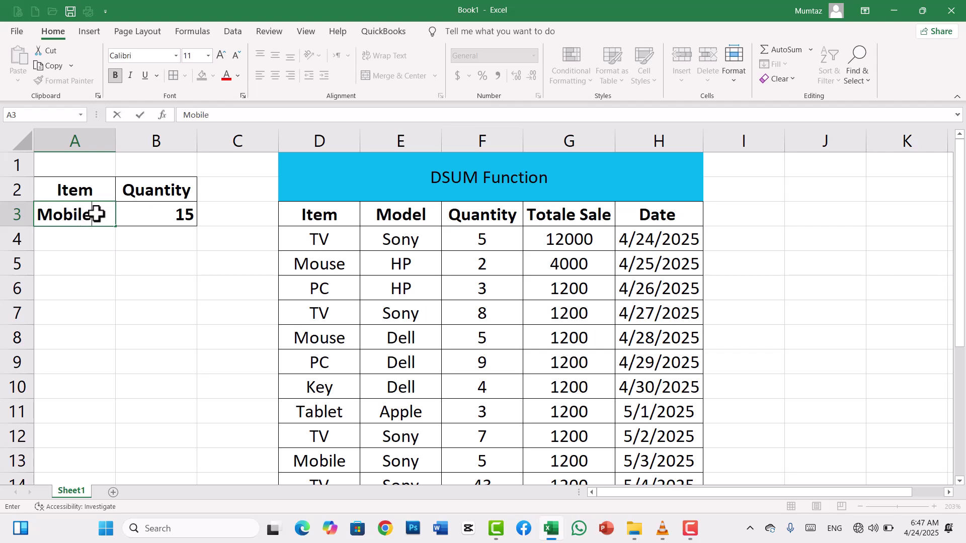
pyautogui.press('Return')
# Step: Try the misspelled item mousee as the criterion in cell A3
pyautogui.click(97, 214)
pyautogui.press('BackSpace')
pyautogui.write('m')
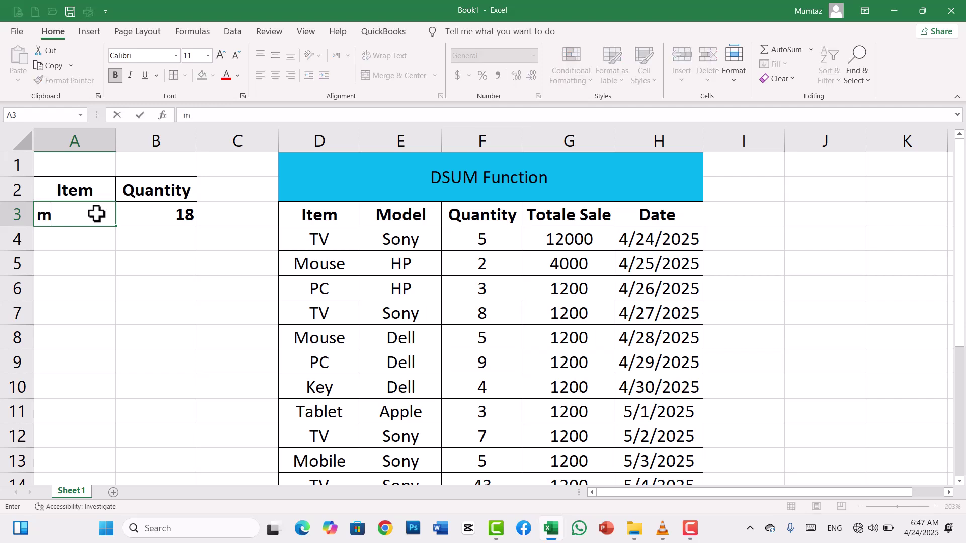
pyautogui.write('ousee')
pyautogui.press('Return')
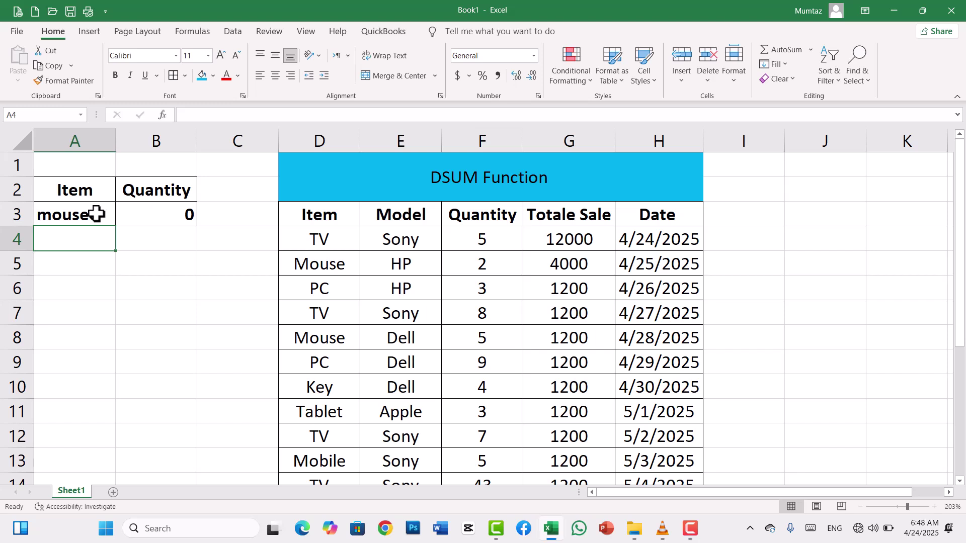
# Step: Replace the misspelled item in cell A3 with TV
pyautogui.click(96, 214)
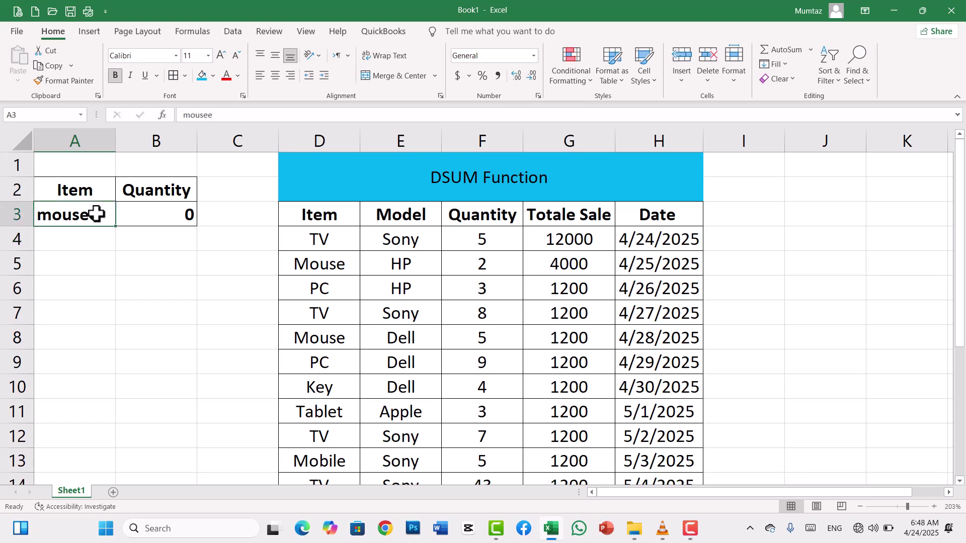
pyautogui.press('BackSpace')
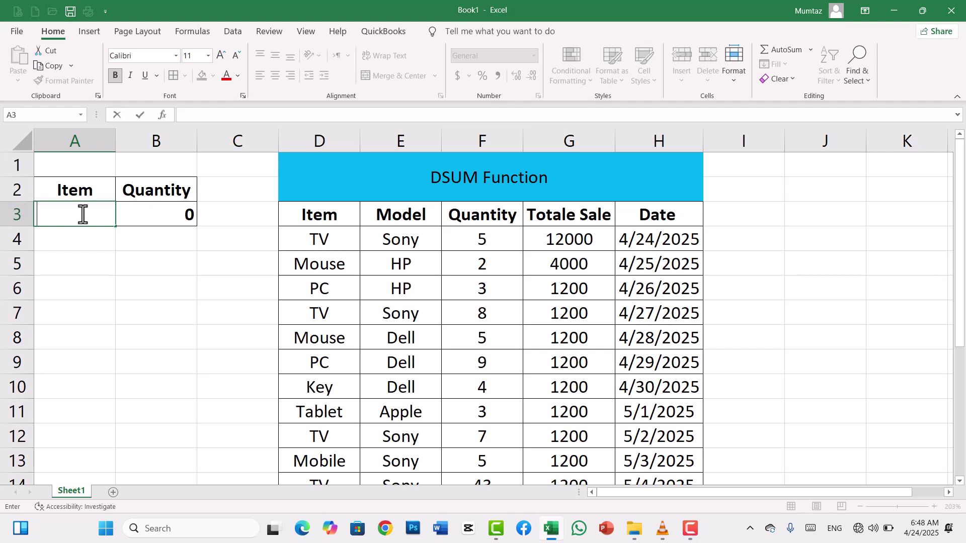
pyautogui.write('TV')
pyautogui.press('Return')
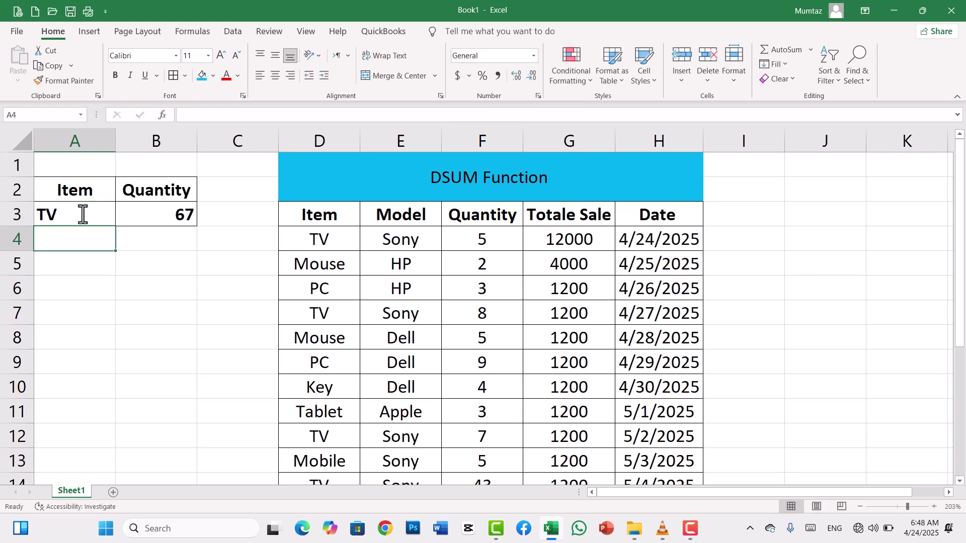
# Step: Set the item criterion in cell A3 to Tablet so DSUM totals its quantity
pyautogui.click(83, 215)
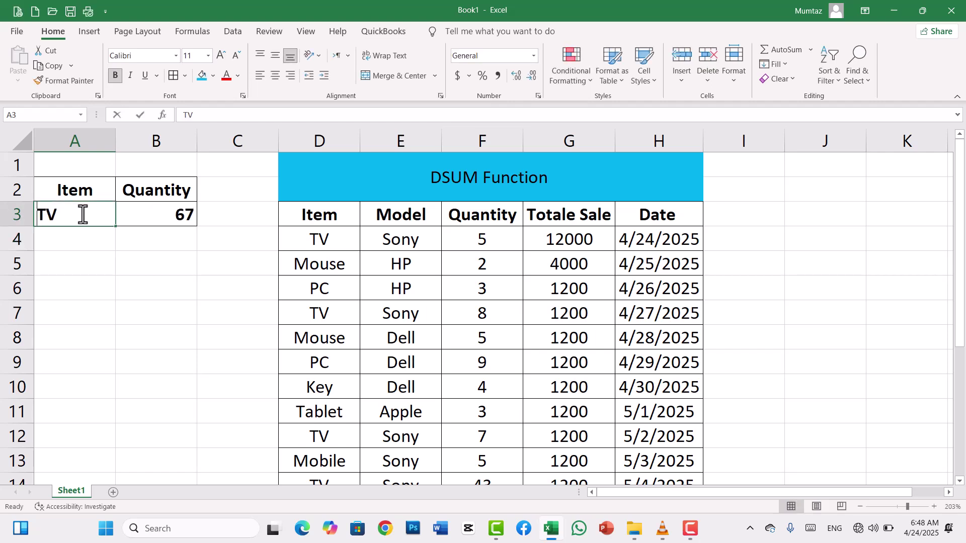
pyautogui.press('BackSpace')
pyautogui.write('Tablet')
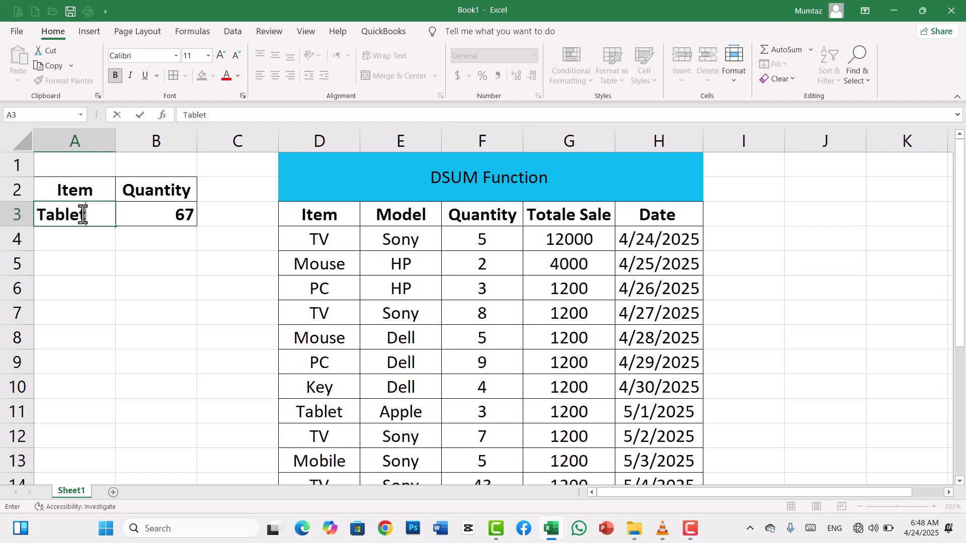
pyautogui.press('Return')
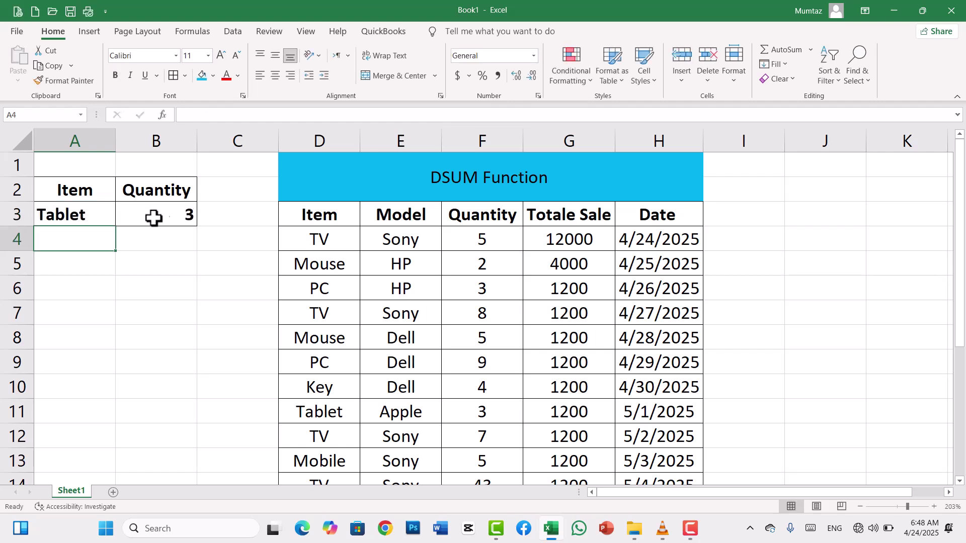